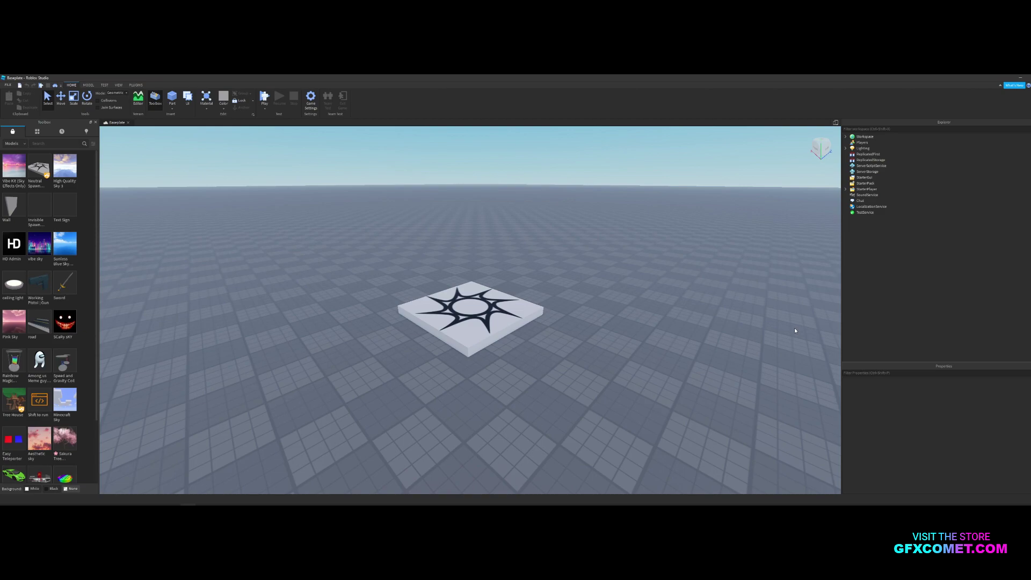
Check the installed plugins and browse the plugin catalogue for Load Character.
{"action": "scroll", "coordinate": [48, 311], "scroll_direction": "down", "scroll_amount": 8}
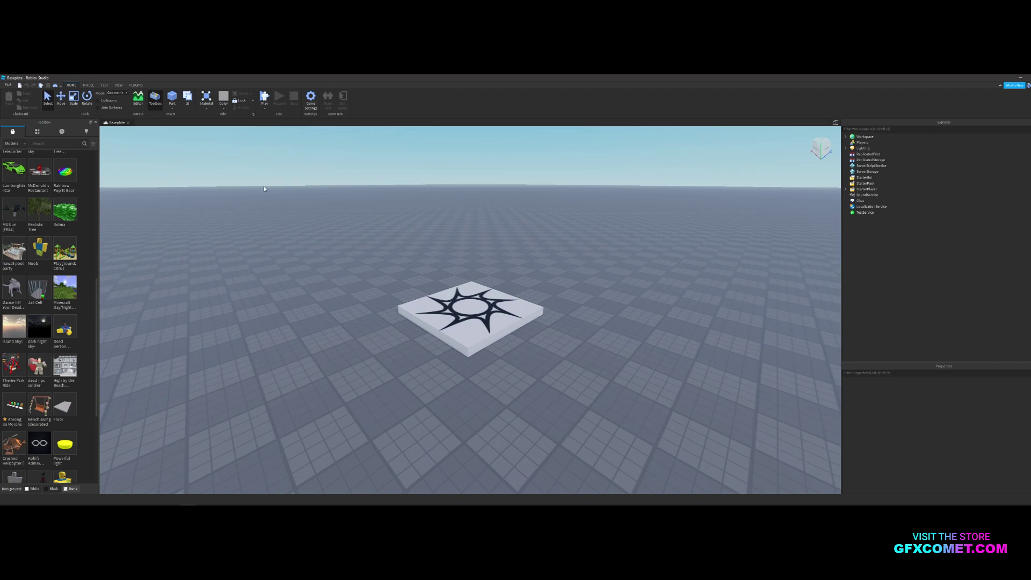
{"action": "left_click", "coordinate": [136, 85]}
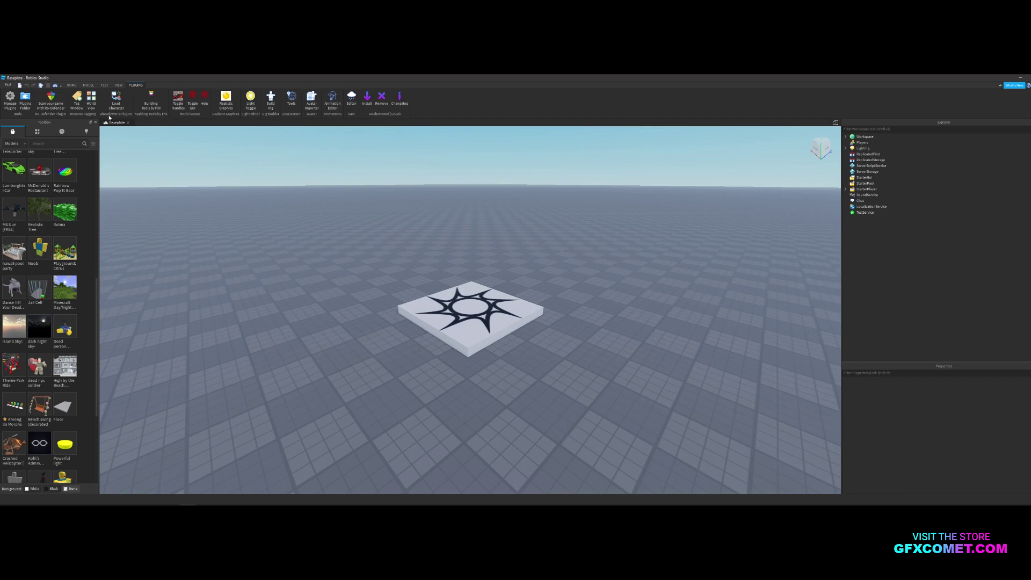
{"action": "left_click", "coordinate": [10, 100]}
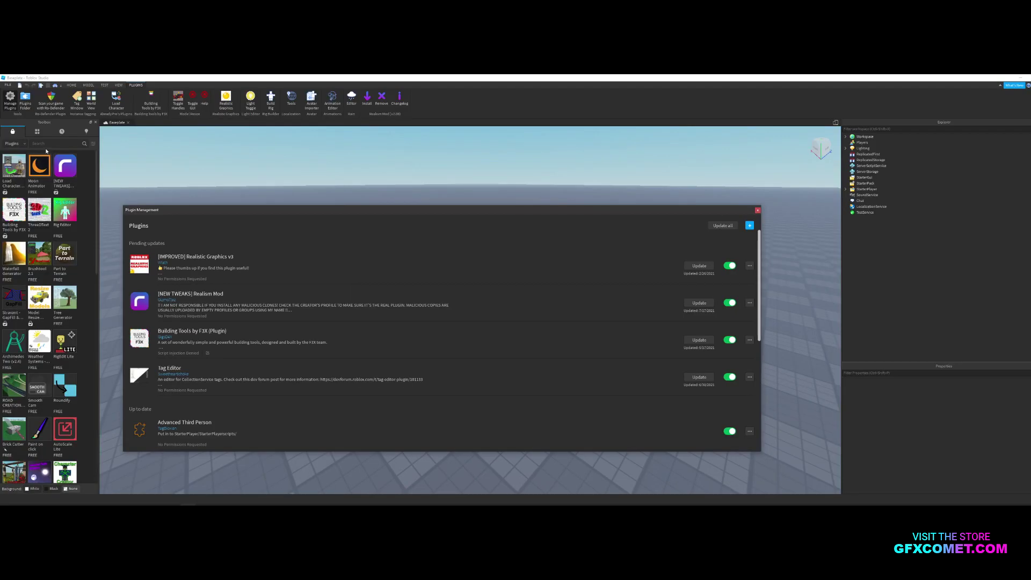
{"action": "left_click", "coordinate": [47, 145]}
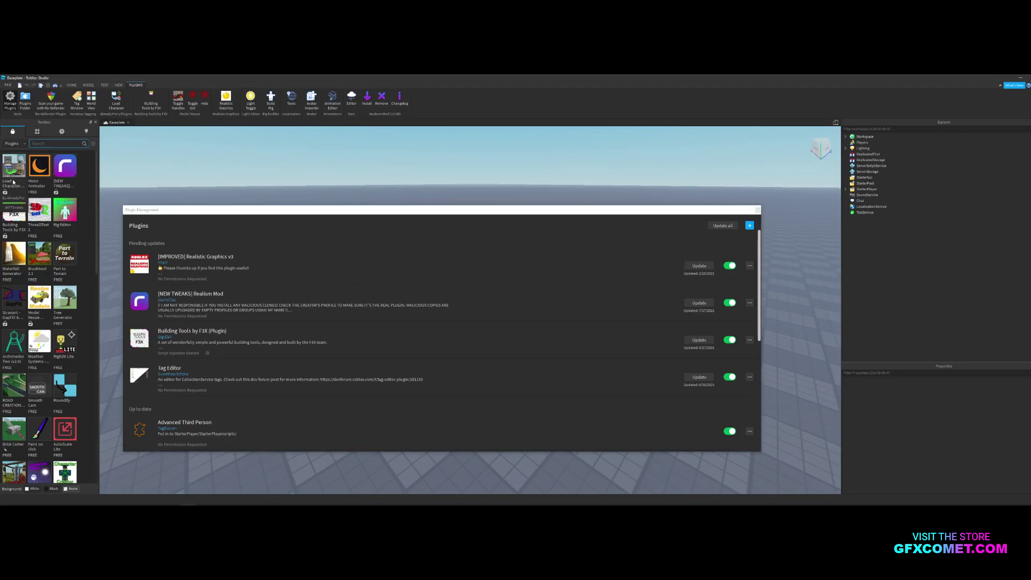
{"action": "left_click", "coordinate": [757, 211]}
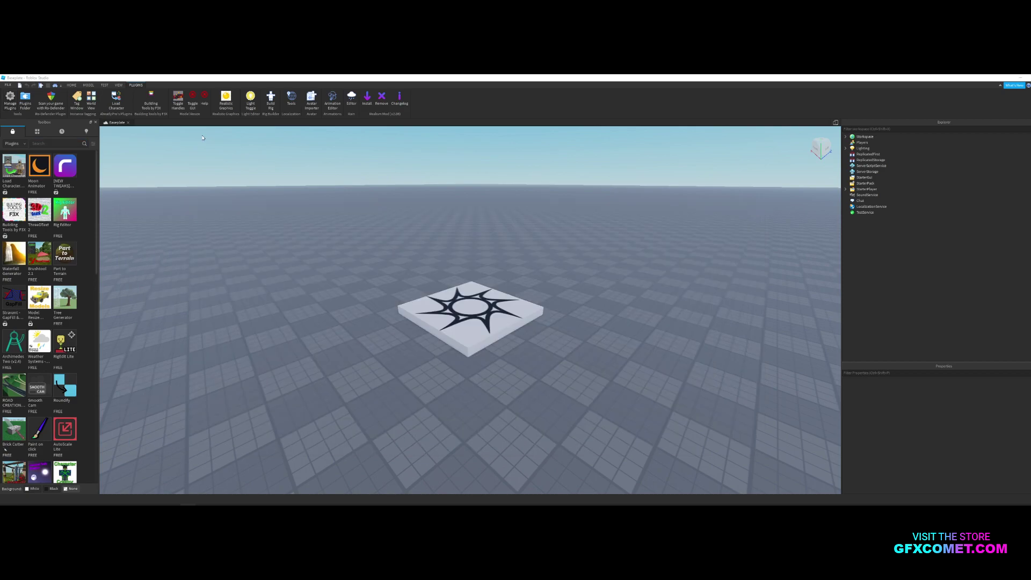
Spawn the Codite character at the origin with the Load Character plugin and close the plugin dialog.
{"action": "left_click", "coordinate": [117, 103]}
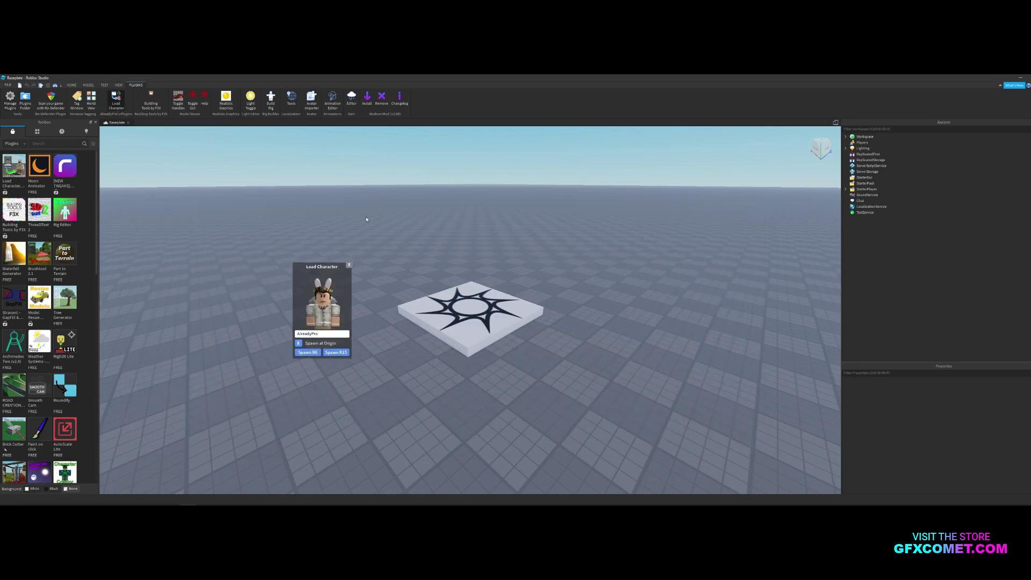
{"action": "double_click", "coordinate": [322, 333]}
{"action": "type", "text": "Codite"}
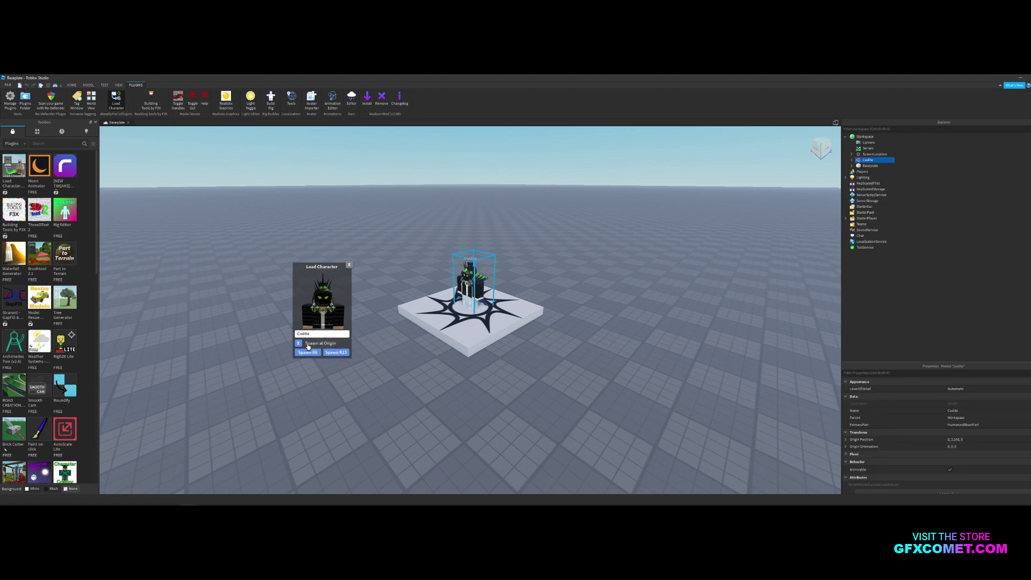
{"action": "left_click", "coordinate": [348, 268]}
Inspect the spawned character from the front and select the Codite model in the workspace.
{"action": "right_click_drag", "start_coordinate": [416, 329], "coordinate": [545, 302]}
{"action": "key", "text": "w"}
{"action": "key", "text": "a"}
{"action": "scroll", "coordinate": [545, 302], "scroll_direction": "down", "scroll_amount": 5}
{"action": "left_click", "coordinate": [644, 281]}
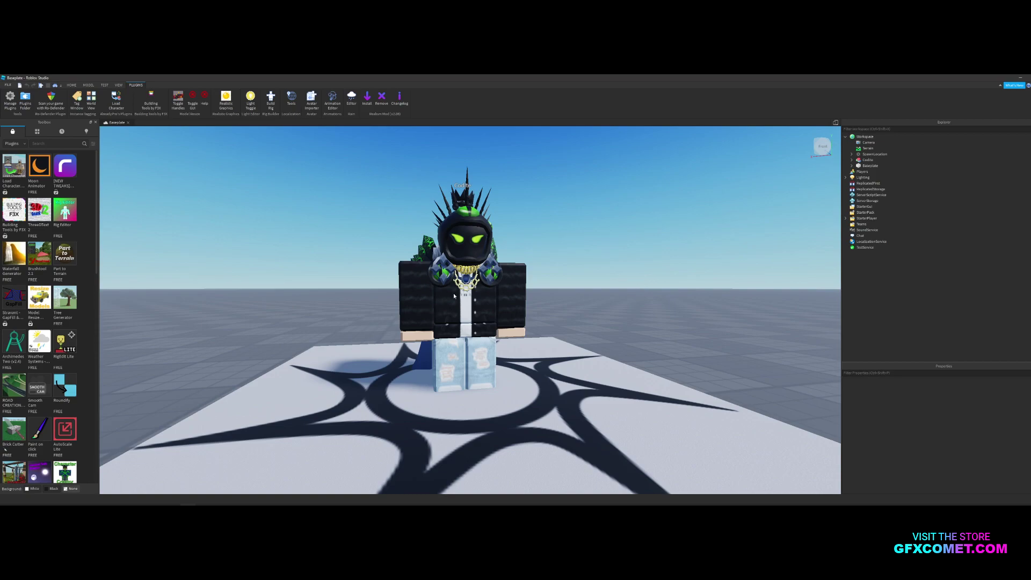
{"action": "left_click", "coordinate": [525, 268]}
{"action": "right_click_drag", "start_coordinate": [625, 263], "coordinate": [623, 263]}
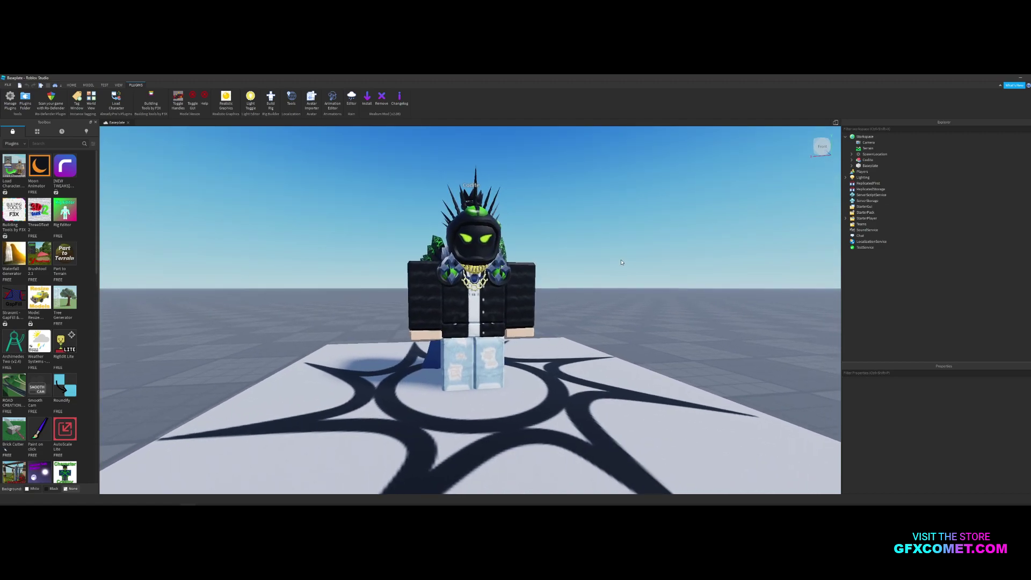
{"action": "left_click", "coordinate": [868, 160]}
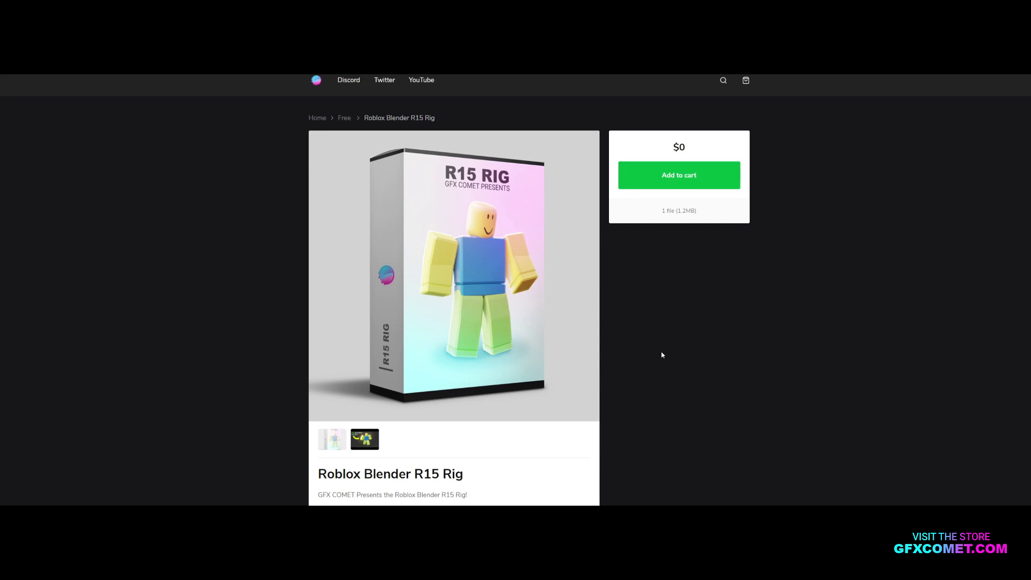
Switch to the GFX Comet store, add the free Roblox Blender R15 Rig to the cart and select the checkout's email field.
{"action": "scroll", "coordinate": [591, 376], "scroll_direction": "down", "scroll_amount": 2}
{"action": "scroll", "coordinate": [515, 397], "scroll_direction": "up", "scroll_amount": 1}
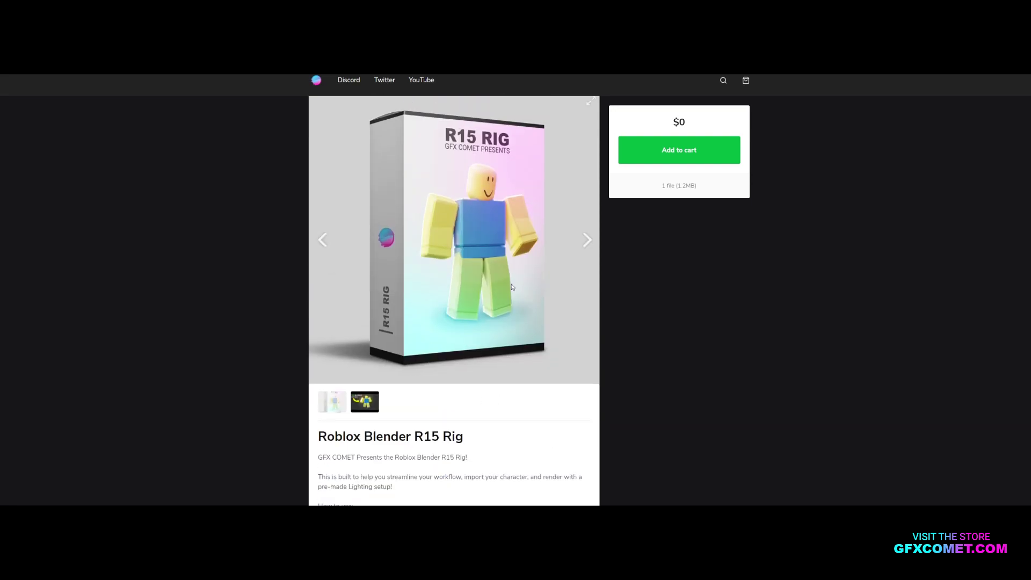
{"action": "scroll", "coordinate": [515, 357], "scroll_direction": "up", "scroll_amount": 1}
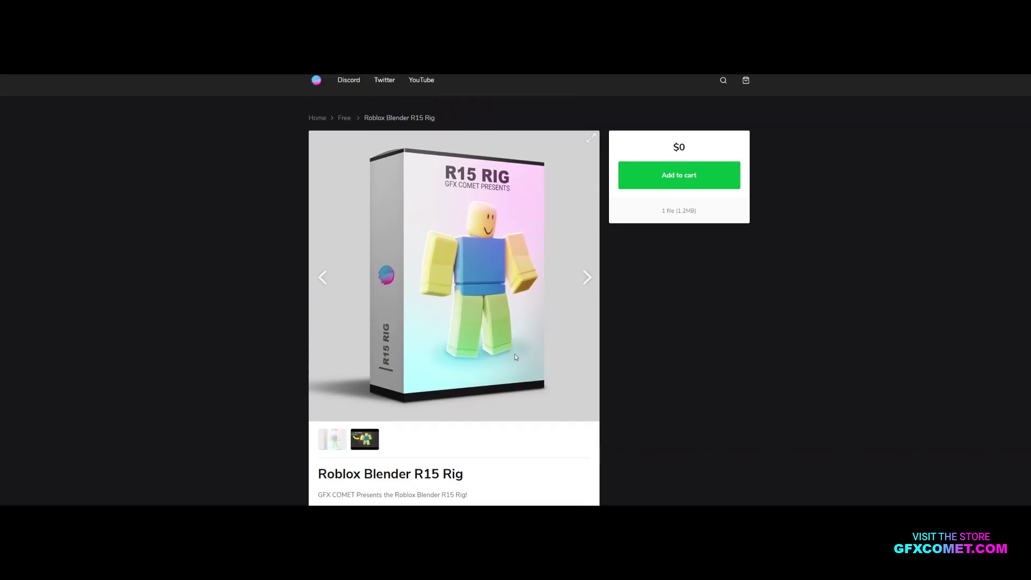
{"action": "left_click", "coordinate": [676, 182]}
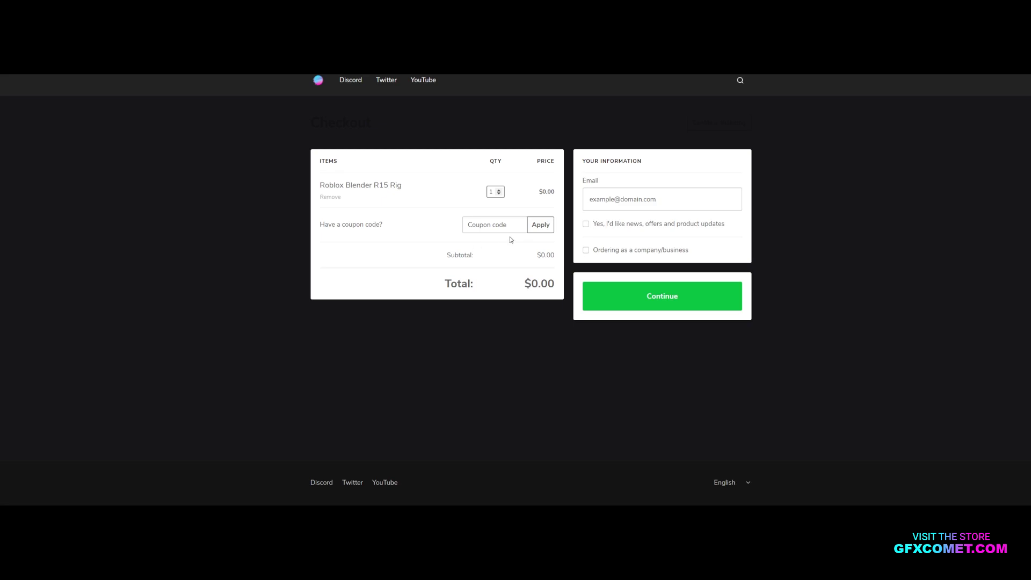
{"action": "left_click", "coordinate": [647, 201]}
Browse the products on the store's home page.
{"action": "left_click", "coordinate": [668, 352]}
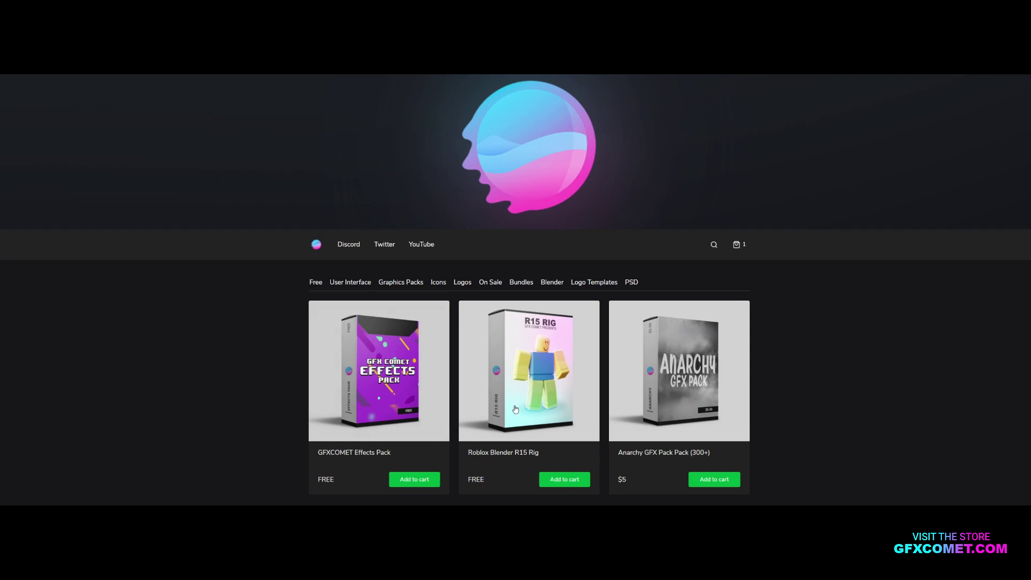
{"action": "scroll", "coordinate": [603, 500], "scroll_direction": "down", "scroll_amount": 2}
{"action": "scroll", "coordinate": [633, 492], "scroll_direction": "down", "scroll_amount": 1}
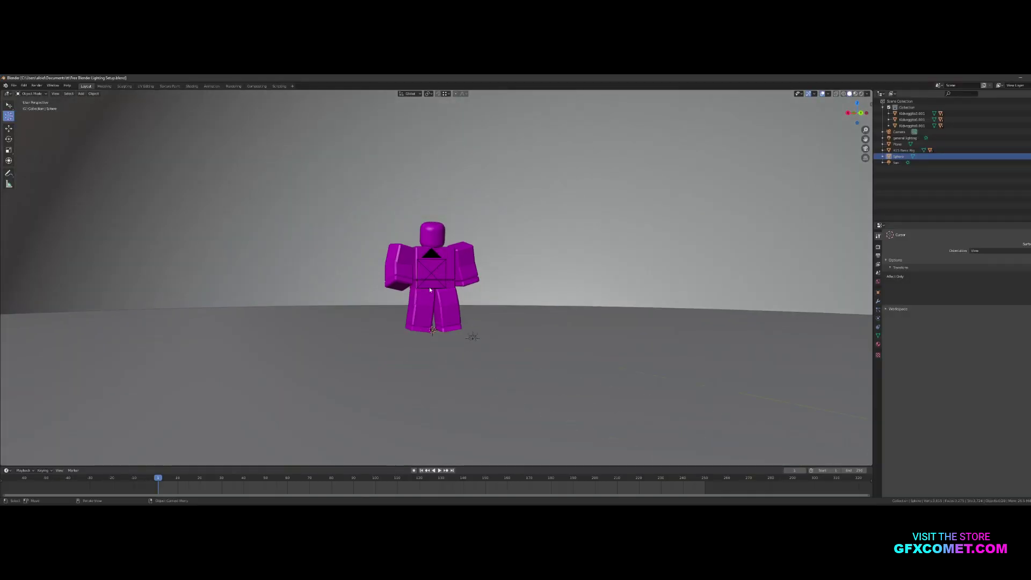
Switch to Blender and examine the posed R15 rig in the lighting setup scene from near and far.
{"action": "scroll", "coordinate": [430, 290], "scroll_direction": "up", "scroll_amount": 3}
{"action": "middle_click_drag", "start_coordinate": [428, 278], "coordinate": [464, 322]}
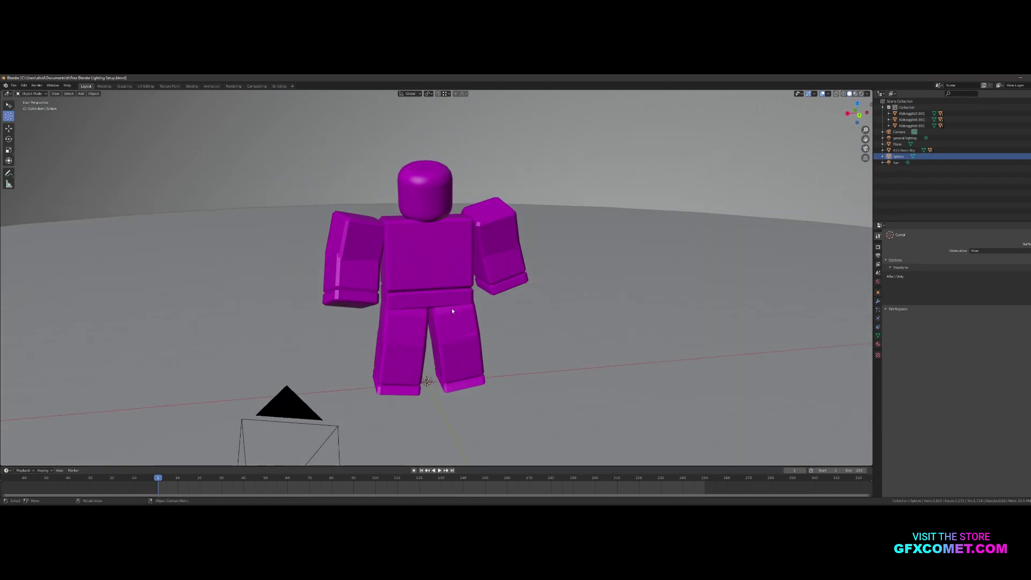
{"action": "mouse_move", "coordinate": [455, 310]}
{"action": "middle_mouse_down"}
{"action": "mouse_move", "coordinate": [525, 320]}
{"action": "mouse_move", "coordinate": [453, 308]}
{"action": "mouse_move", "coordinate": [526, 333]}
{"action": "mouse_move", "coordinate": [537, 317]}
{"action": "mouse_move", "coordinate": [459, 296]}
{"action": "middle_mouse_up"}
{"action": "scroll", "coordinate": [446, 344], "scroll_direction": "up", "scroll_amount": 3}
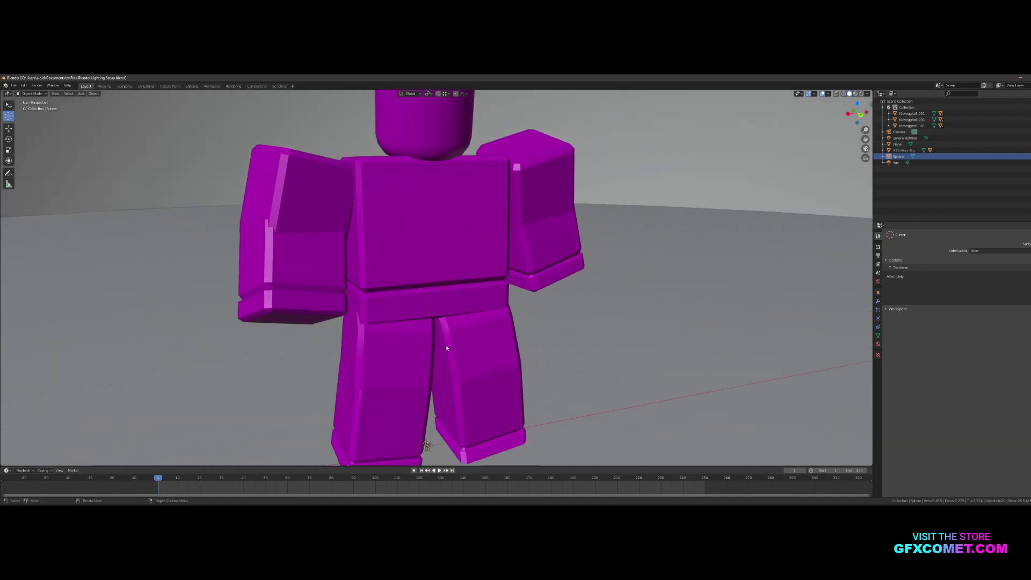
{"action": "scroll", "coordinate": [446, 344], "scroll_direction": "down", "scroll_amount": 4}
{"action": "scroll", "coordinate": [450, 355], "scroll_direction": "down", "scroll_amount": 2}
{"action": "scroll", "coordinate": [483, 376], "scroll_direction": "up", "scroll_amount": 1}
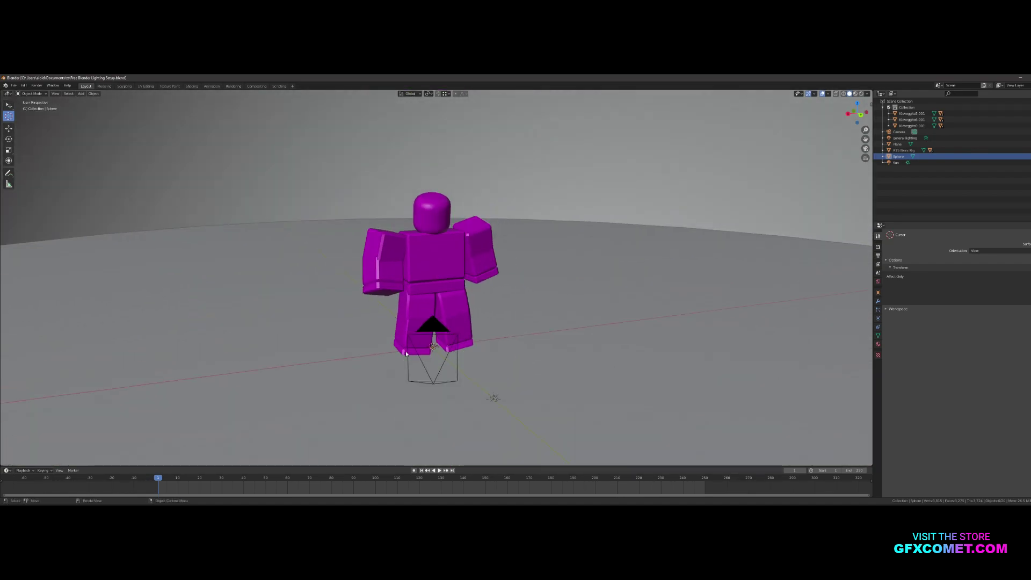
{"action": "scroll", "coordinate": [458, 374], "scroll_direction": "up", "scroll_amount": 4}
{"action": "scroll", "coordinate": [441, 365], "scroll_direction": "down", "scroll_amount": 2}
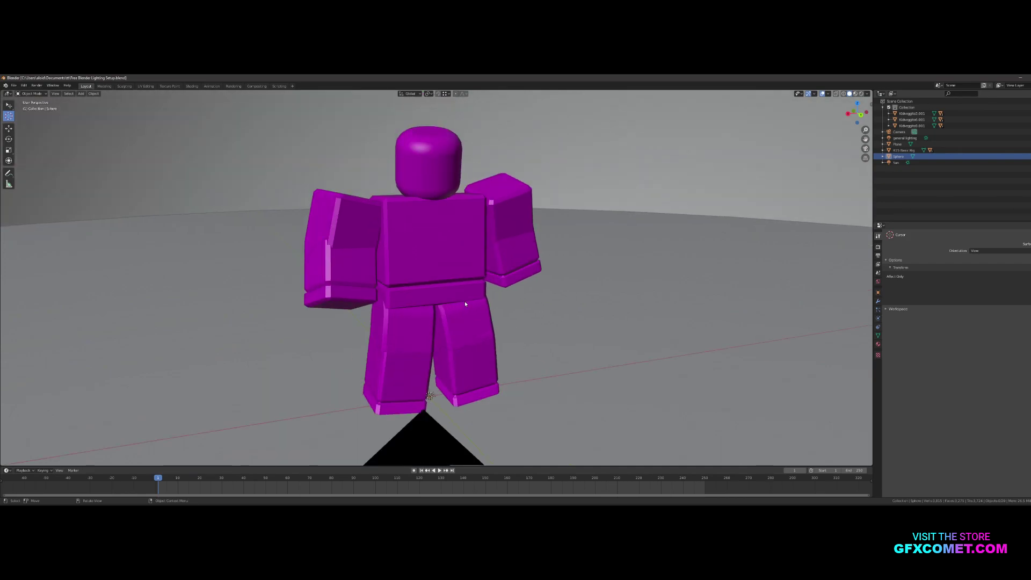
{"action": "scroll", "coordinate": [478, 368], "scroll_direction": "up", "scroll_amount": 4}
{"action": "scroll", "coordinate": [484, 362], "scroll_direction": "down", "scroll_amount": 5}
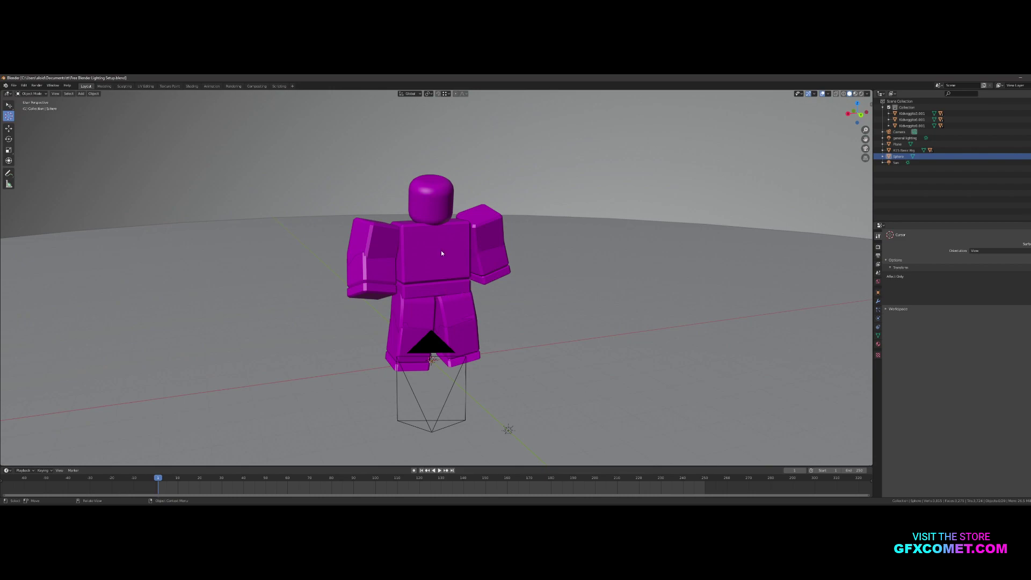
Select the rig's torso and open its material nodes in the Shading workspace.
{"action": "left_click", "coordinate": [468, 277]}
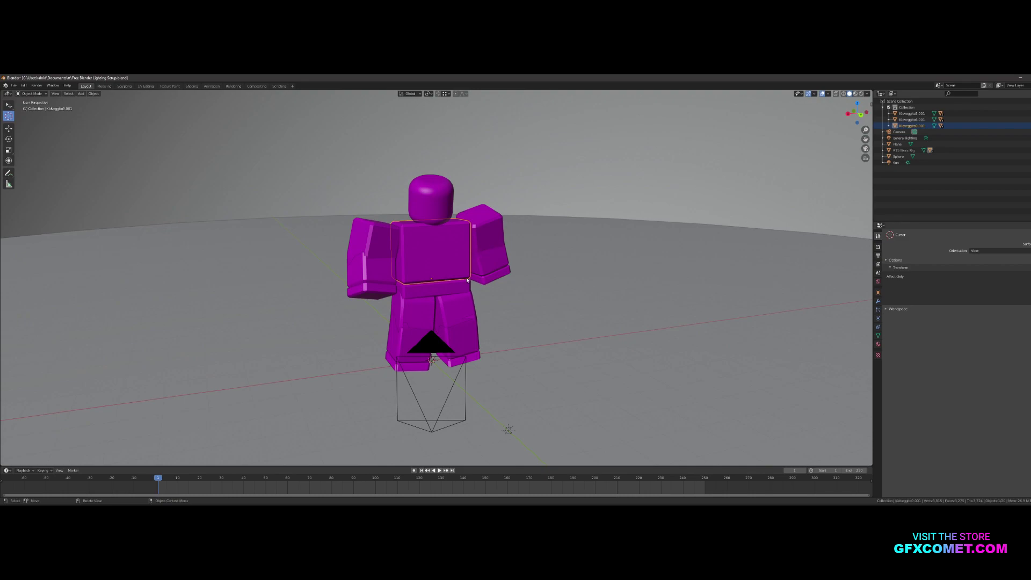
{"action": "middle_click_drag", "start_coordinate": [466, 278], "coordinate": [455, 234]}
{"action": "scroll", "coordinate": [454, 271], "scroll_direction": "up", "scroll_amount": 2}
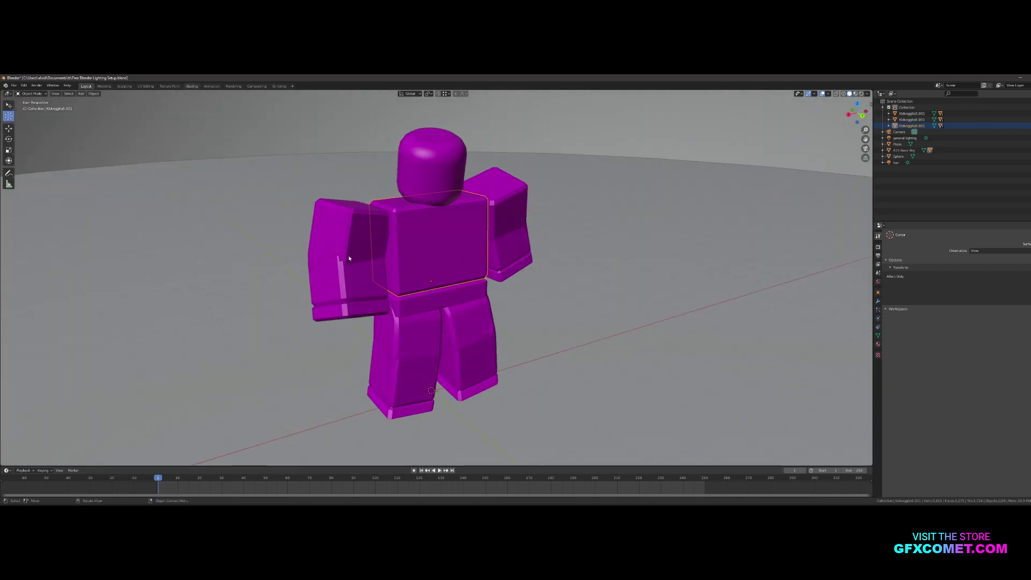
{"action": "left_click", "coordinate": [191, 86]}
{"action": "scroll", "coordinate": [395, 382], "scroll_direction": "down", "scroll_amount": 4}
{"action": "scroll", "coordinate": [400, 381], "scroll_direction": "up", "scroll_amount": 3}
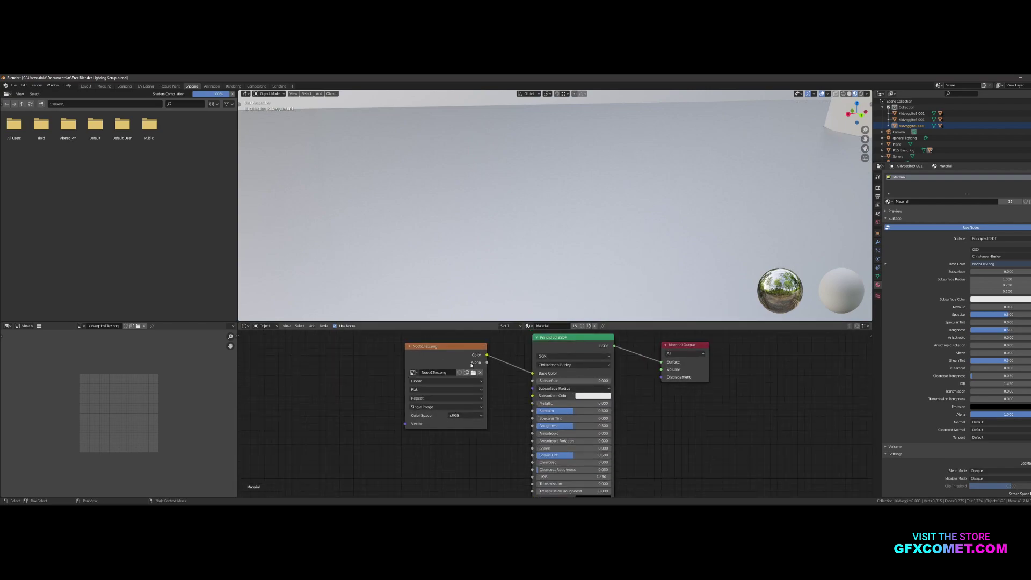
Replace the rig material's base color image with Codite1Tex.png, keeping the rig in view and the texture node clear of the shader.
{"action": "left_click_drag", "start_coordinate": [472, 361], "coordinate": [473, 376]}
{"action": "key", "text": "shift+grave"}
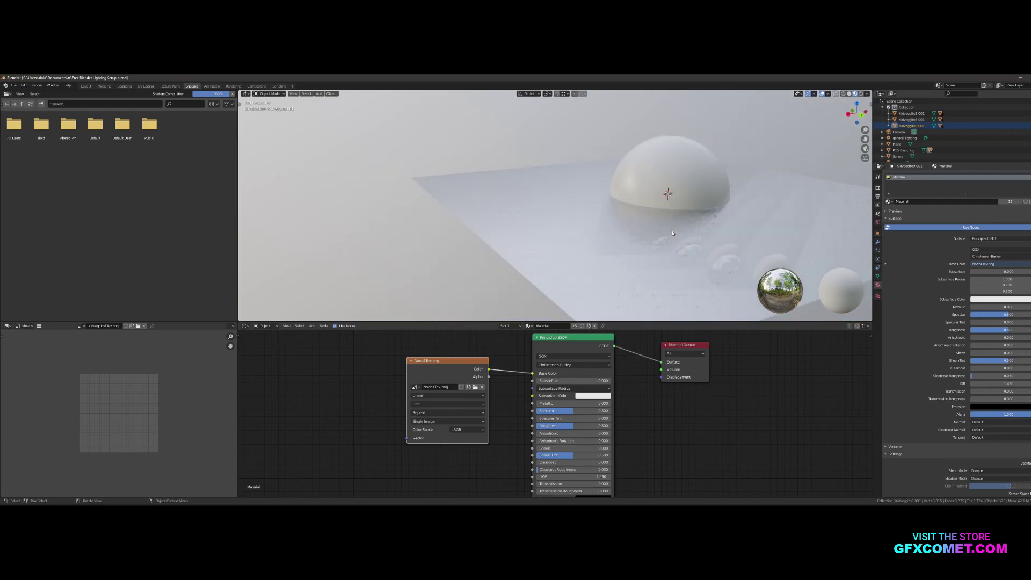
{"action": "key", "text": "w"}
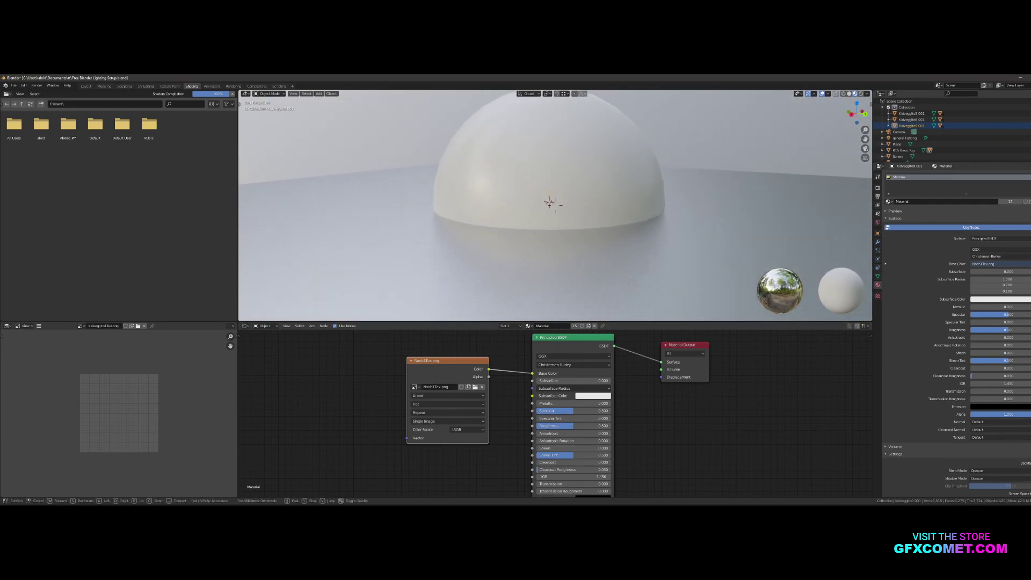
{"action": "key", "text": "w"}
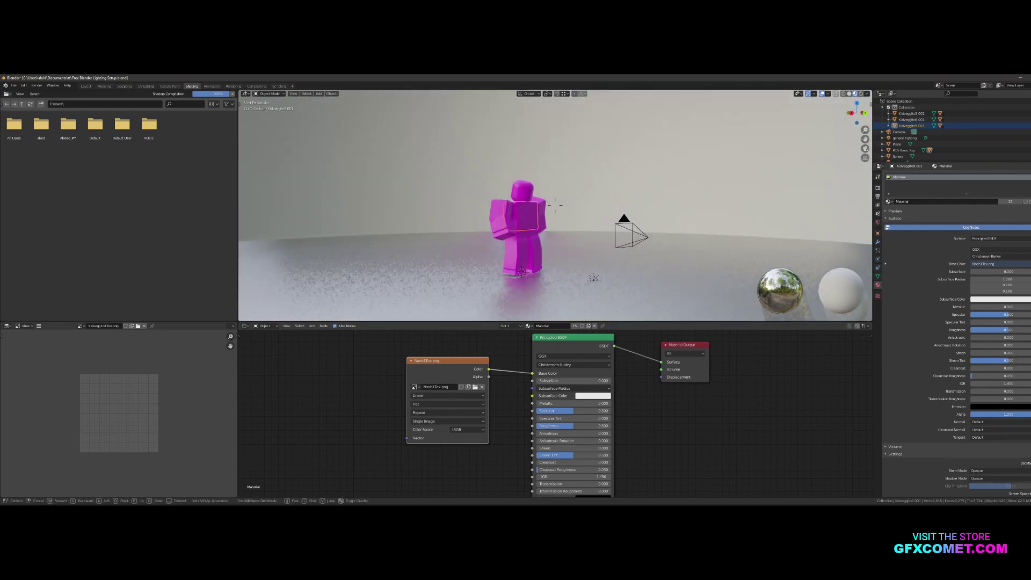
{"action": "left_click", "coordinate": [555, 206]}
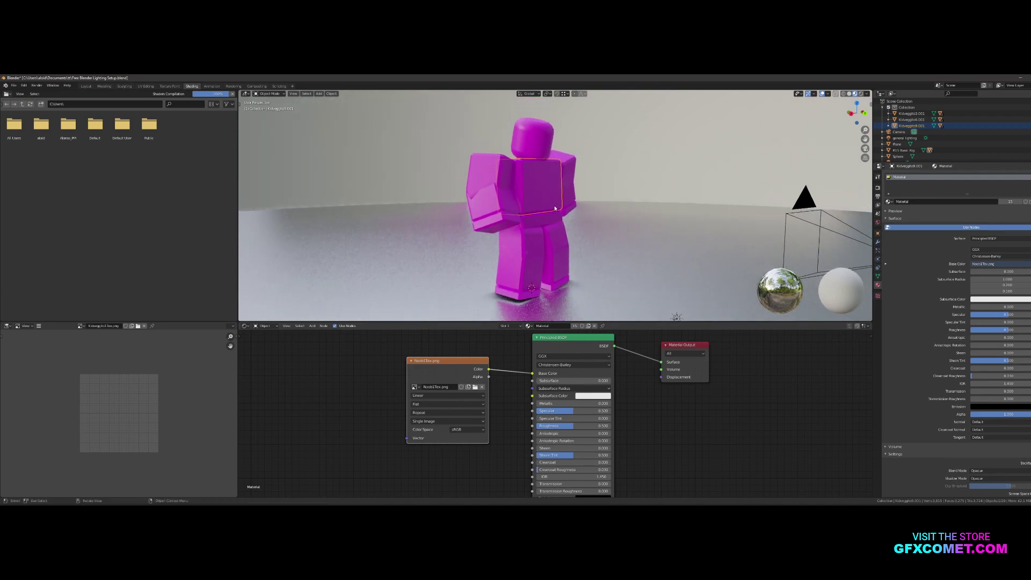
{"action": "mouse_move", "coordinate": [458, 360]}
{"action": "left_mouse_down"}
{"action": "mouse_move", "coordinate": [434, 364]}
{"action": "mouse_move", "coordinate": [441, 358]}
{"action": "left_mouse_up"}
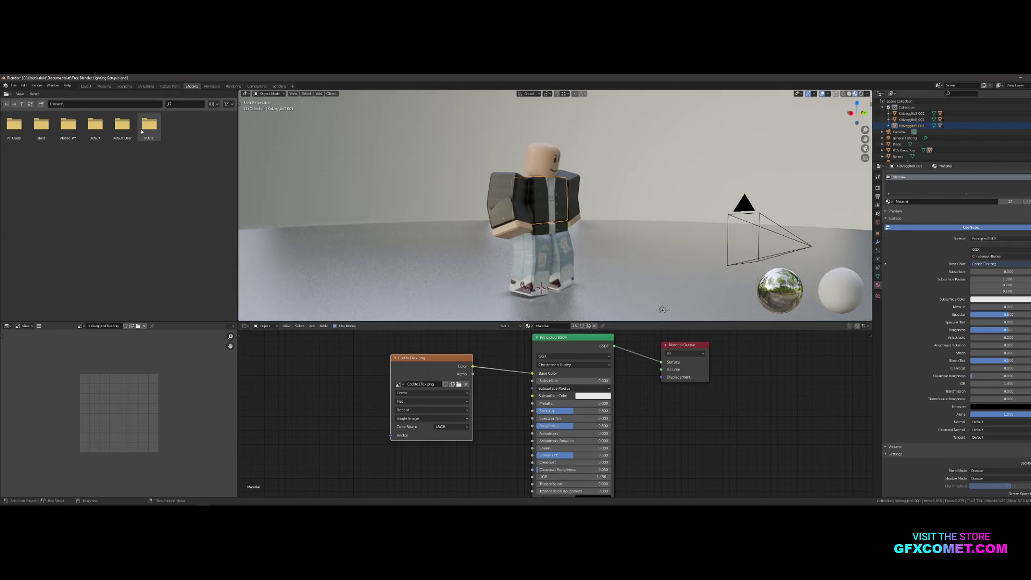
Import Codite Model.obj using the Split geometry option with Split by Object turned off.
{"action": "left_click", "coordinate": [13, 85]}
{"action": "mouse_move", "coordinate": [32, 170]}
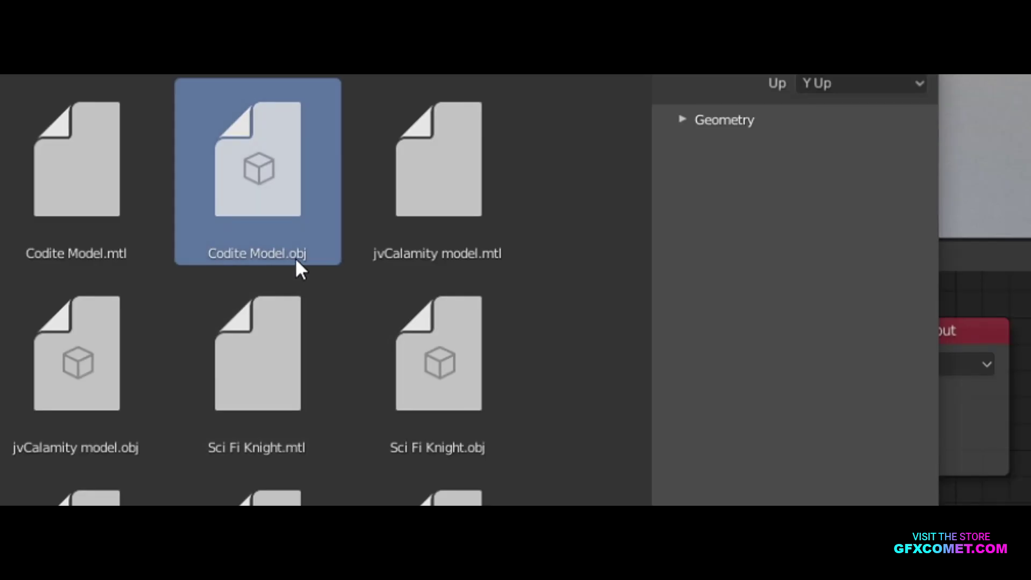
{"action": "left_click", "coordinate": [723, 119]}
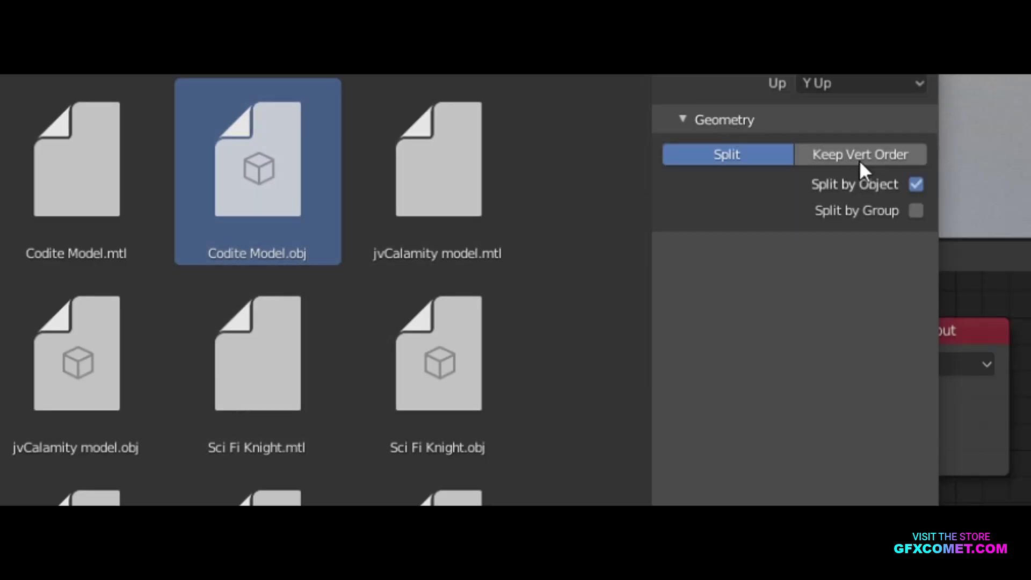
{"action": "left_click", "coordinate": [921, 186]}
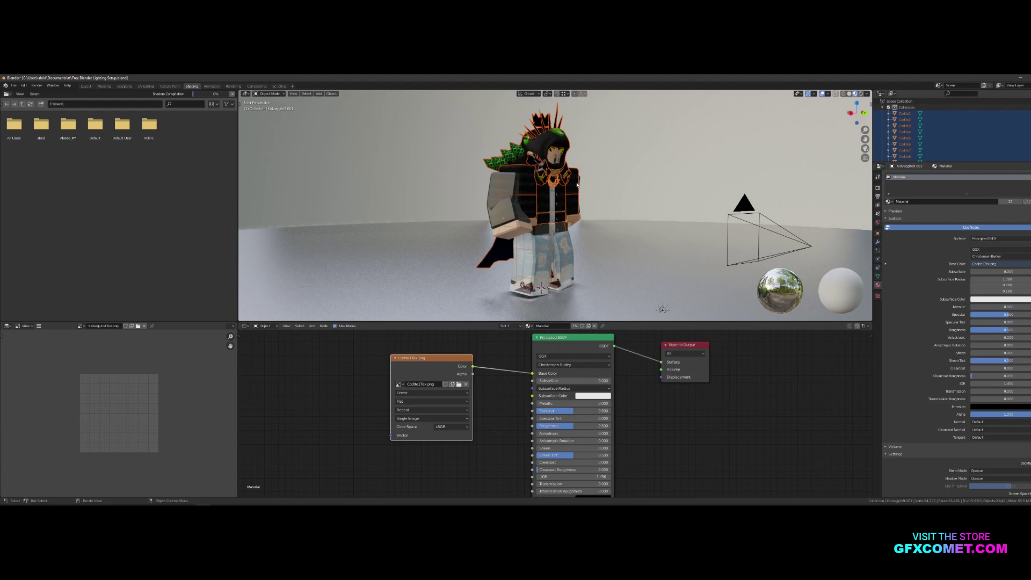
Set the origins of all imported Codite parts to their geometry.
{"action": "left_click", "coordinate": [334, 94]}
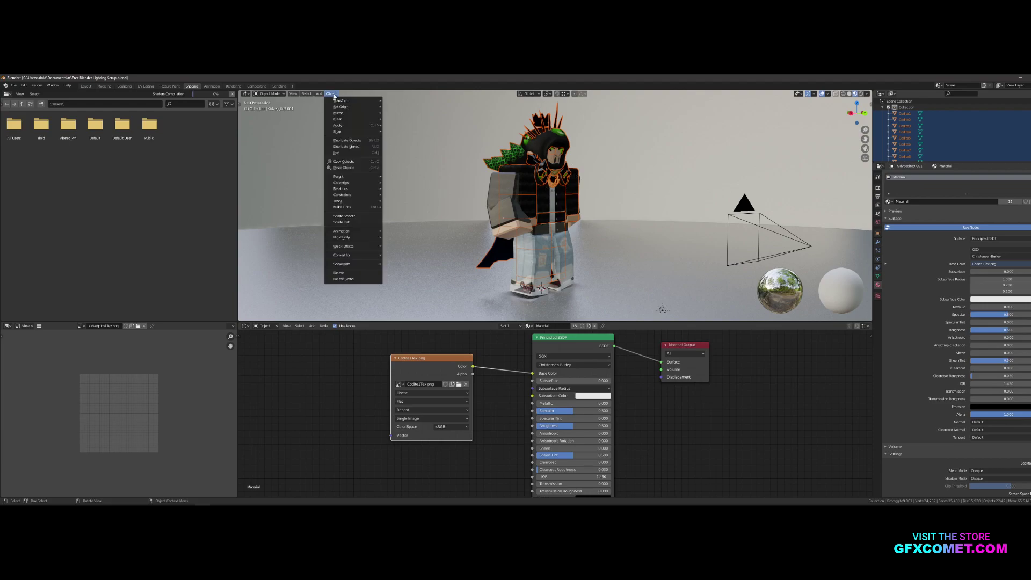
{"action": "mouse_move", "coordinate": [368, 108]}
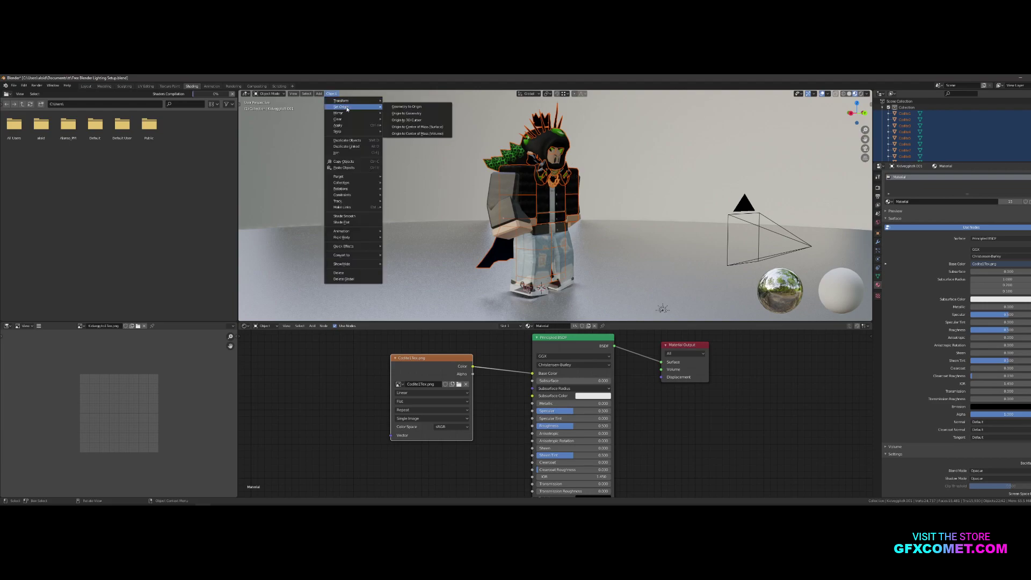
{"action": "left_click", "coordinate": [402, 114]}
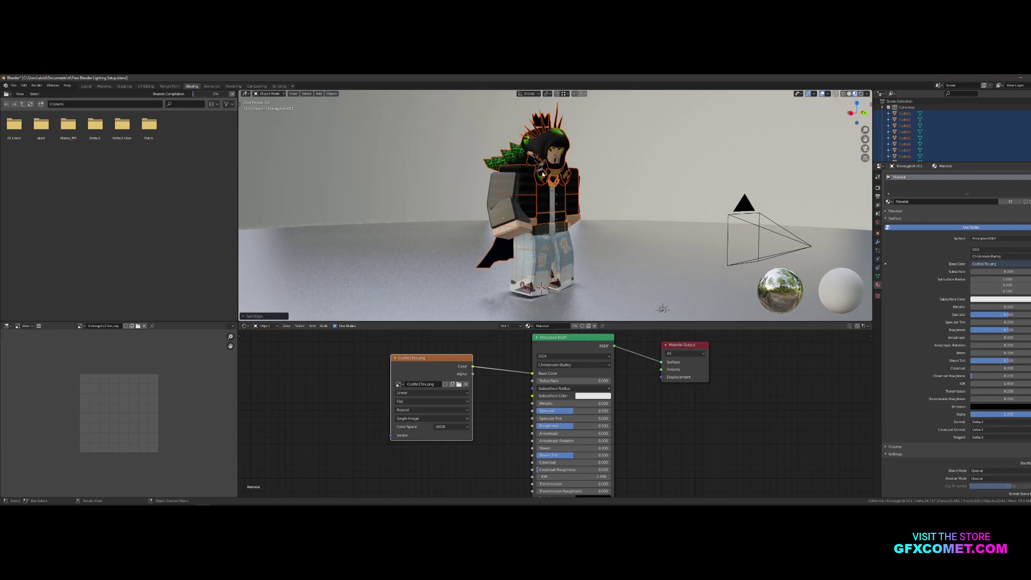
Adjust the height of the imported Codite parts and move them horizontally so they stand clear in front of the rig.
{"action": "key", "text": "g"}
{"action": "key", "text": "z"}
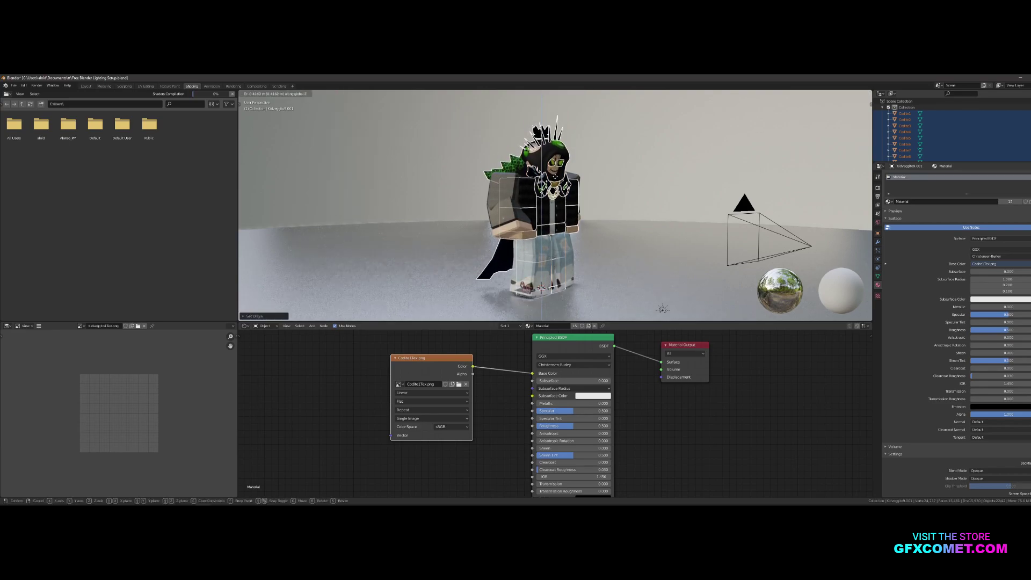
{"action": "left_click", "coordinate": [589, 163]}
{"action": "key", "text": "g"}
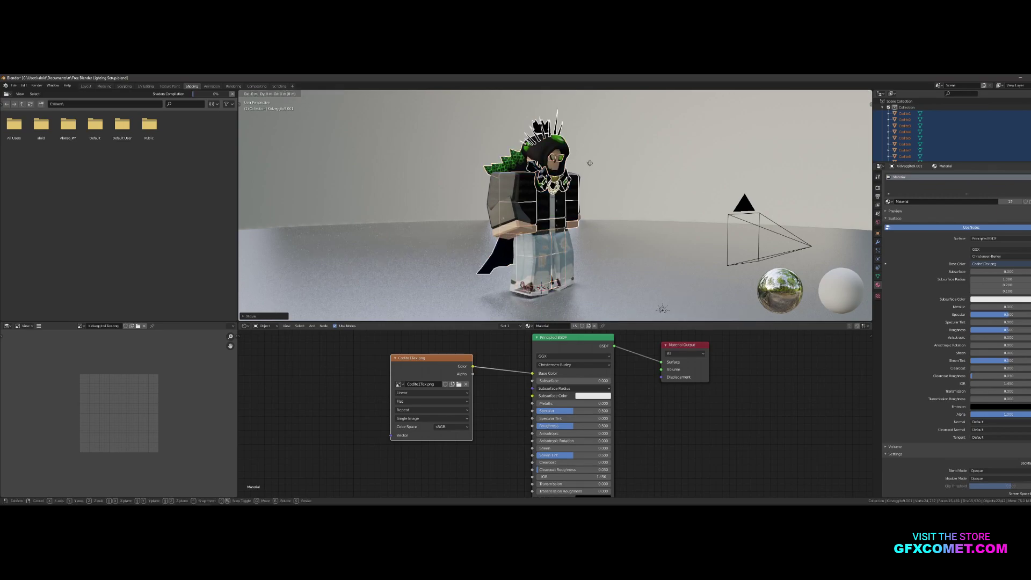
{"action": "key", "text": "y"}
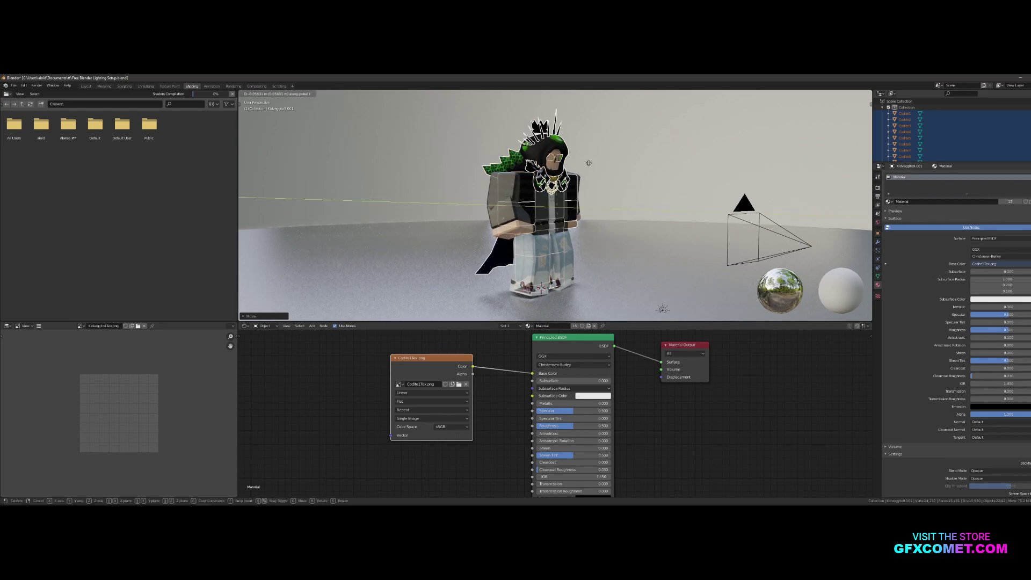
{"action": "left_click", "coordinate": [641, 209]}
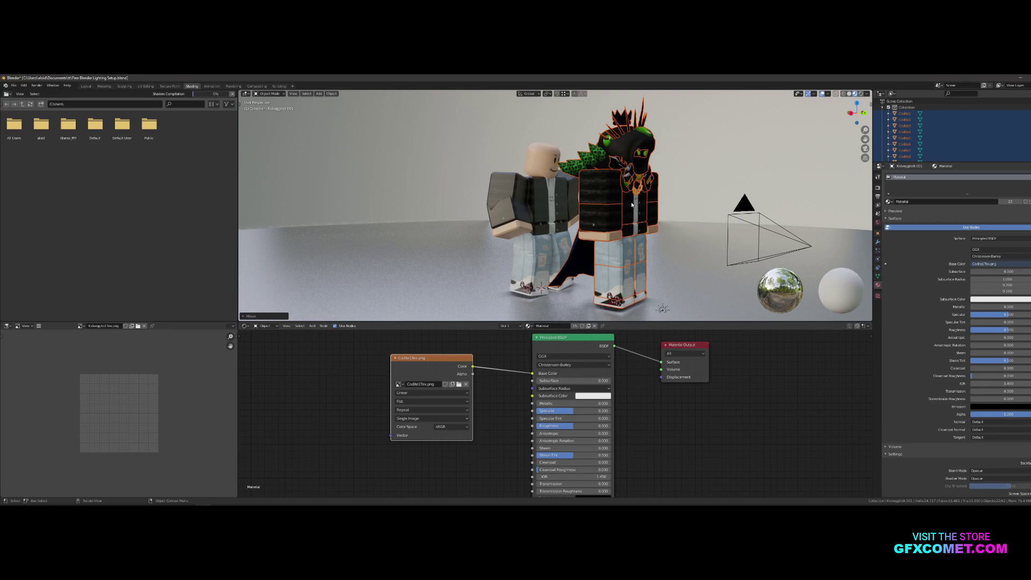
Delete the imported character's arms, torso and legs, keeping only its head and shoulder accessories.
{"action": "left_click", "coordinate": [602, 191]}
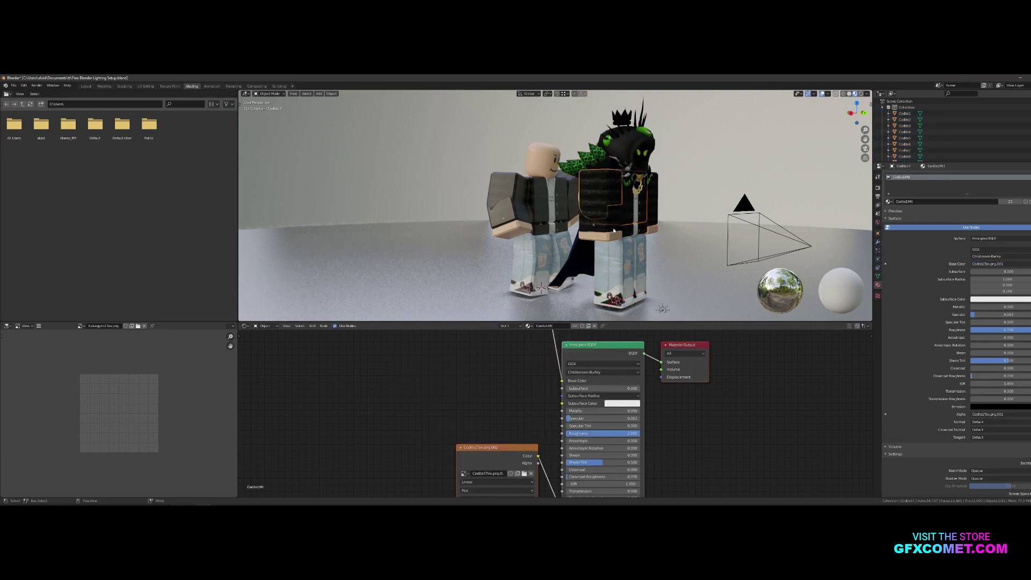
{"action": "left_click", "coordinate": [617, 264], "text": "shift"}
{"action": "left_click", "coordinate": [610, 295], "text": "shift"}
{"action": "left_click", "coordinate": [654, 192], "text": "shift"}
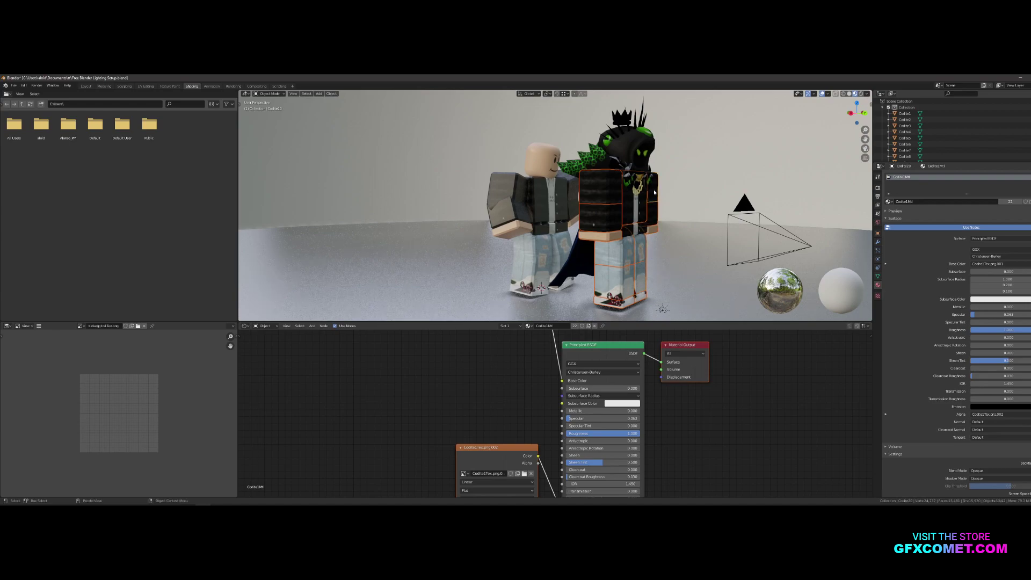
{"action": "key", "text": "x"}
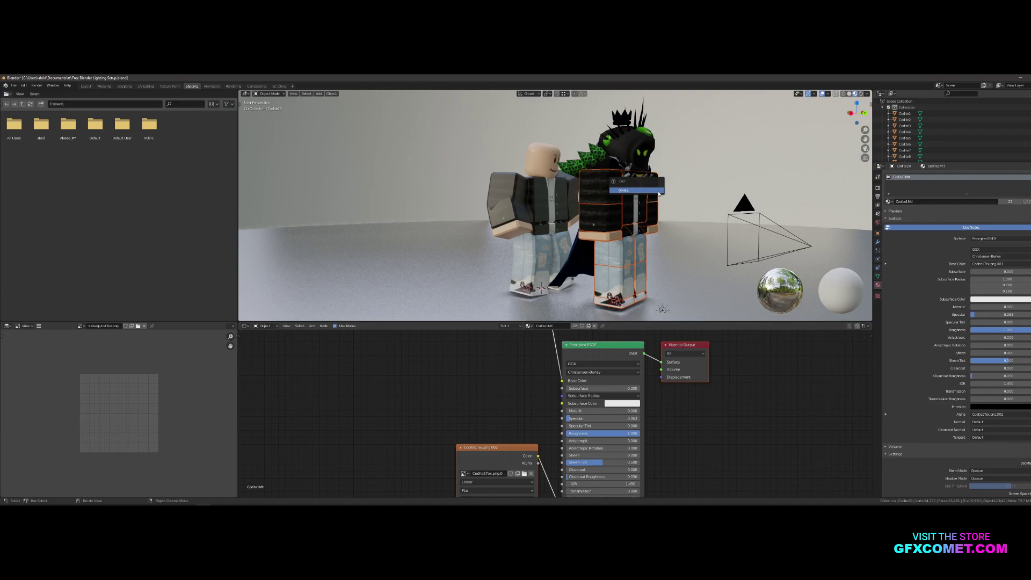
{"action": "left_click", "coordinate": [626, 191]}
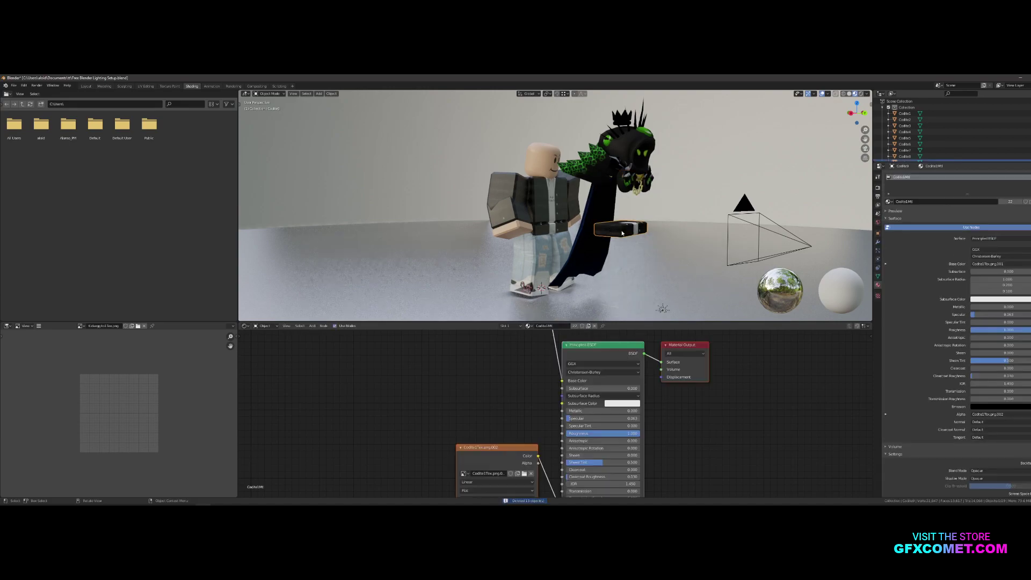
Select all the remaining accessories and the cape together and move them horizontally onto the rig's head and shoulders.
{"action": "left_click", "coordinate": [621, 163]}
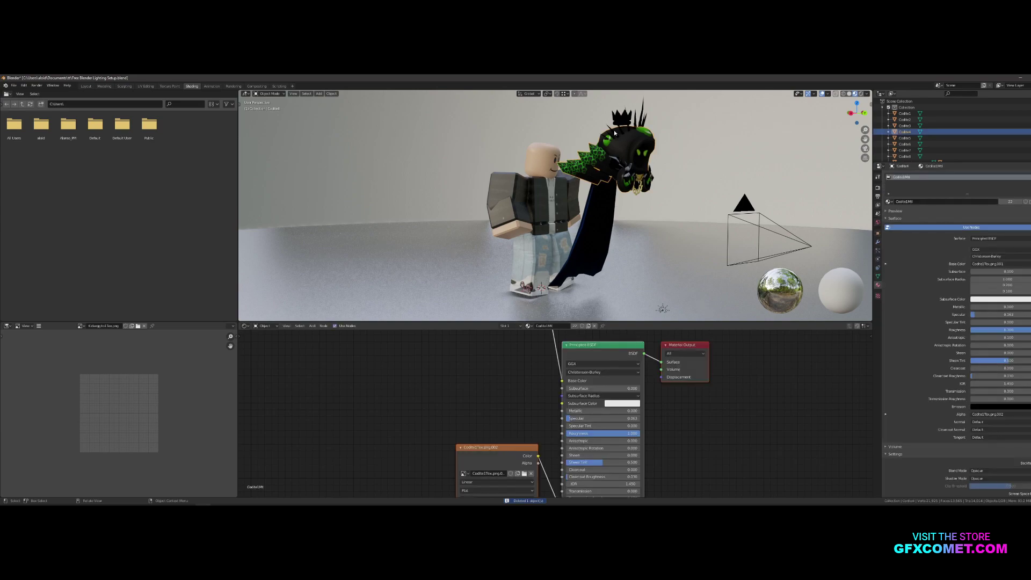
{"action": "left_click", "coordinate": [594, 215], "text": "shift"}
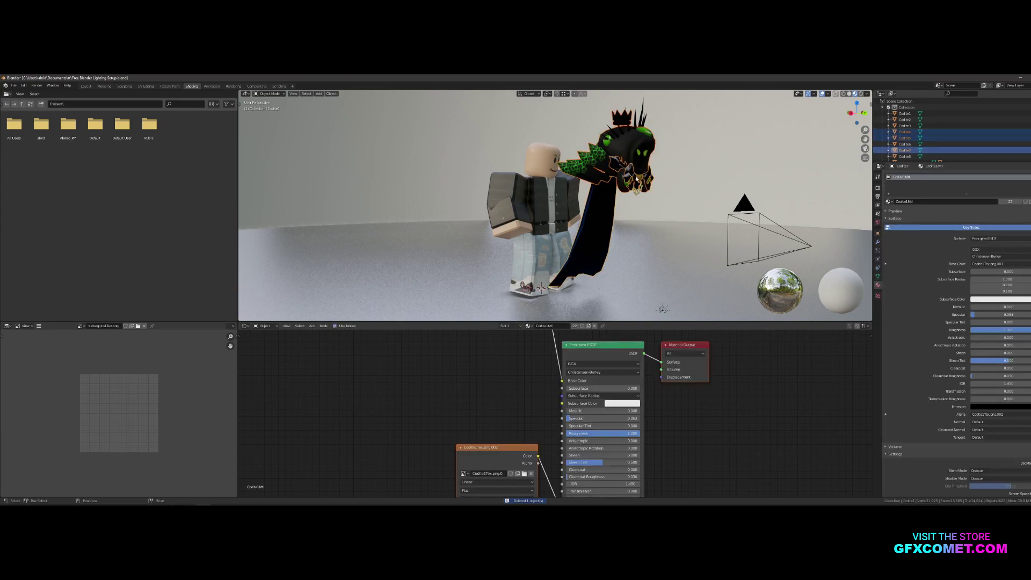
{"action": "left_click", "coordinate": [626, 188], "text": "shift"}
{"action": "left_click", "coordinate": [626, 190], "text": "shift"}
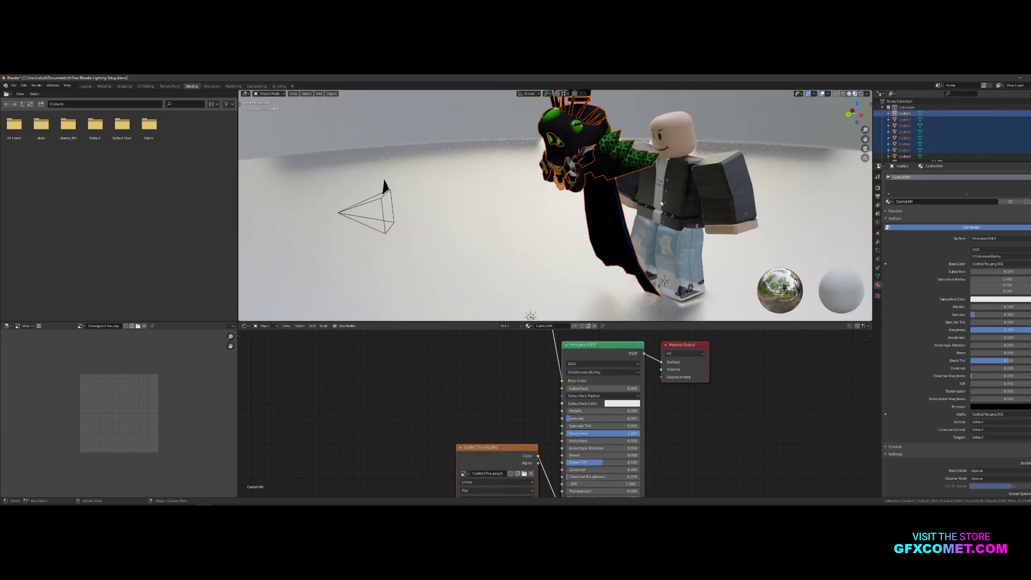
{"action": "middle_click_drag", "start_coordinate": [648, 125], "coordinate": [556, 207], "text": "shift"}
{"action": "key", "text": "g"}
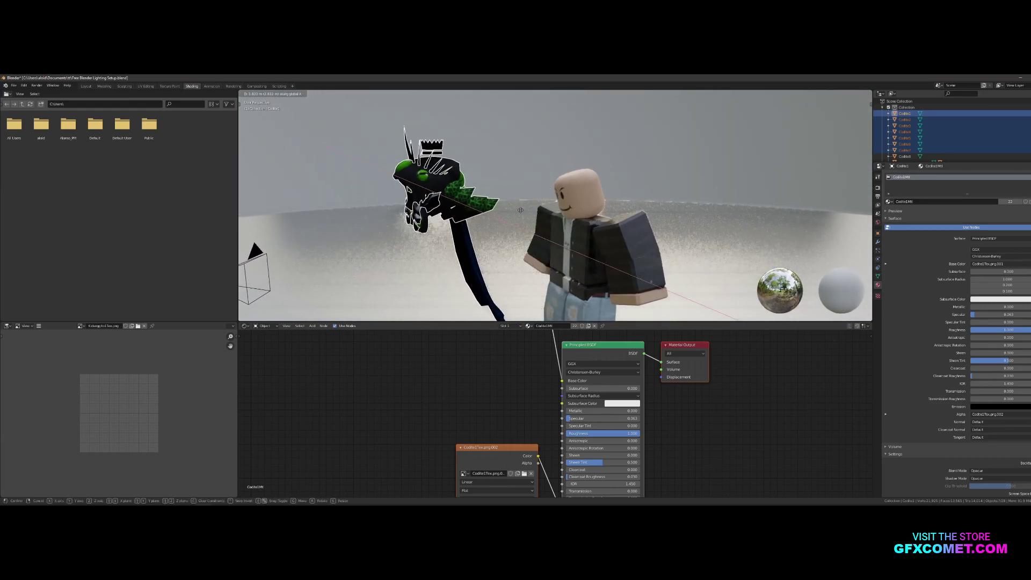
{"action": "key", "text": "y"}
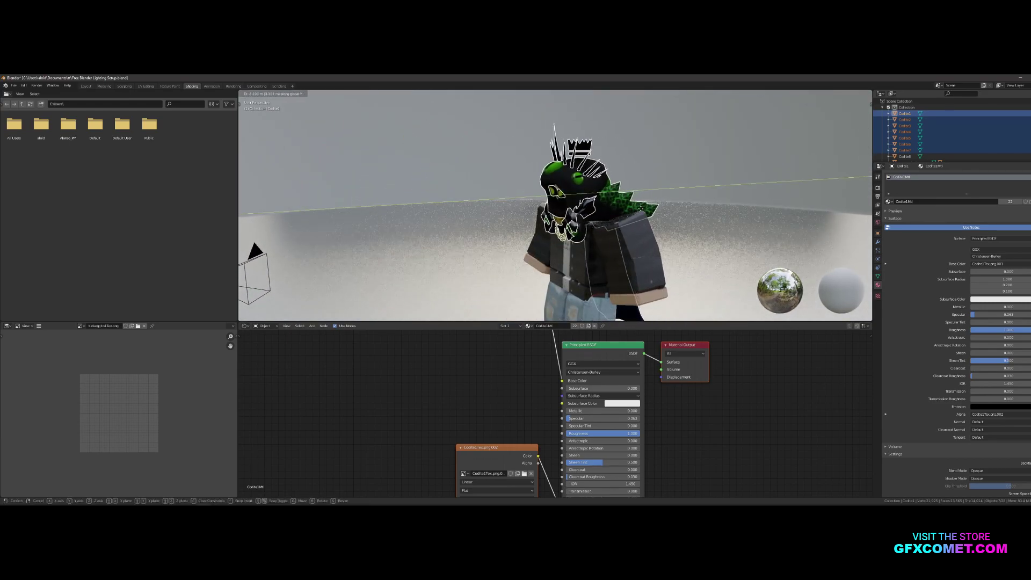
{"action": "left_click", "coordinate": [638, 207]}
Fine-tune the accessories' height and depth from the front so the hood and chain fit the rig's head and neck.
{"action": "key", "text": "shift+grave"}
{"action": "key", "text": "w"}
{"action": "key", "text": "a"}
{"action": "key", "text": "s"}
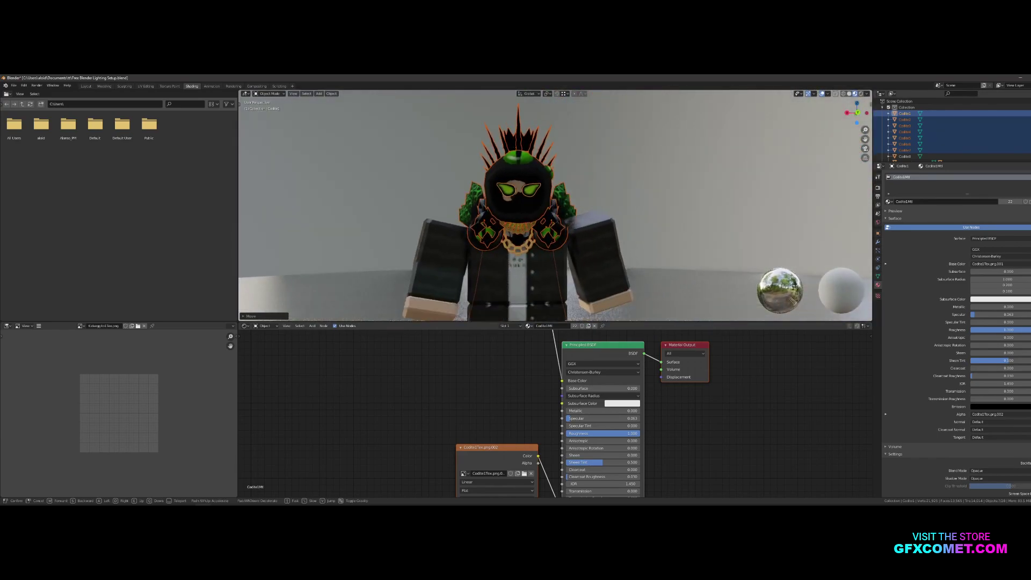
{"action": "left_click", "coordinate": [569, 166]}
{"action": "key", "text": "g"}
{"action": "key", "text": "z"}
{"action": "key", "text": "y"}
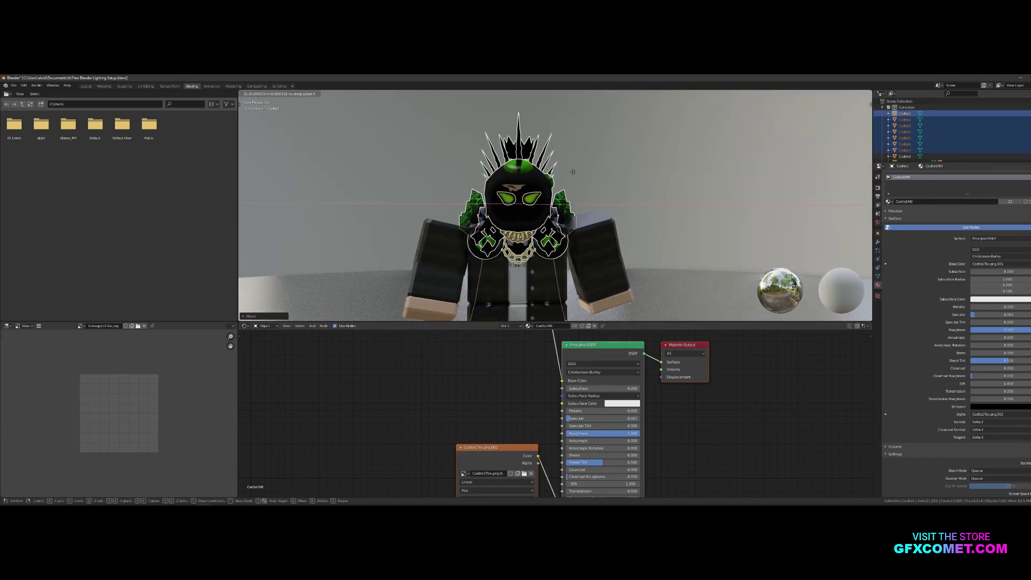
{"action": "key", "text": "Return"}
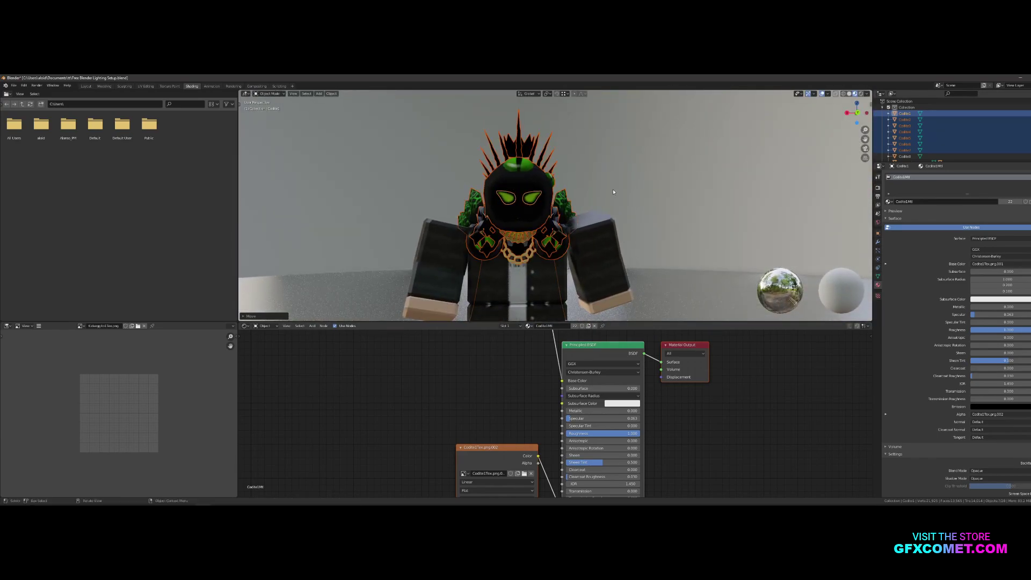
Try moving the accessories beside the rig's head and rotating them about the X and Y axes.
{"action": "left_click", "coordinate": [613, 189]}
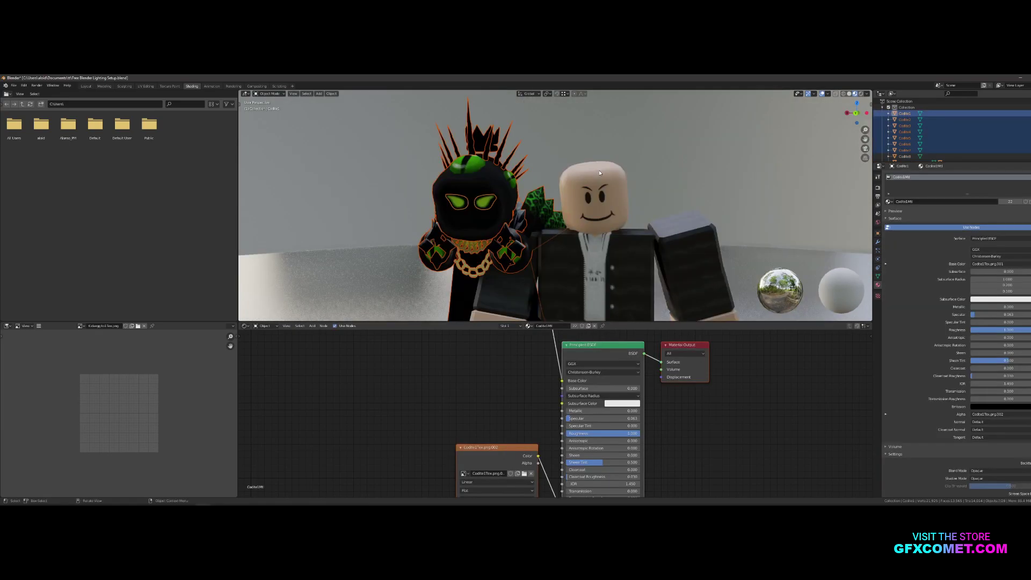
{"action": "key", "text": "r"}
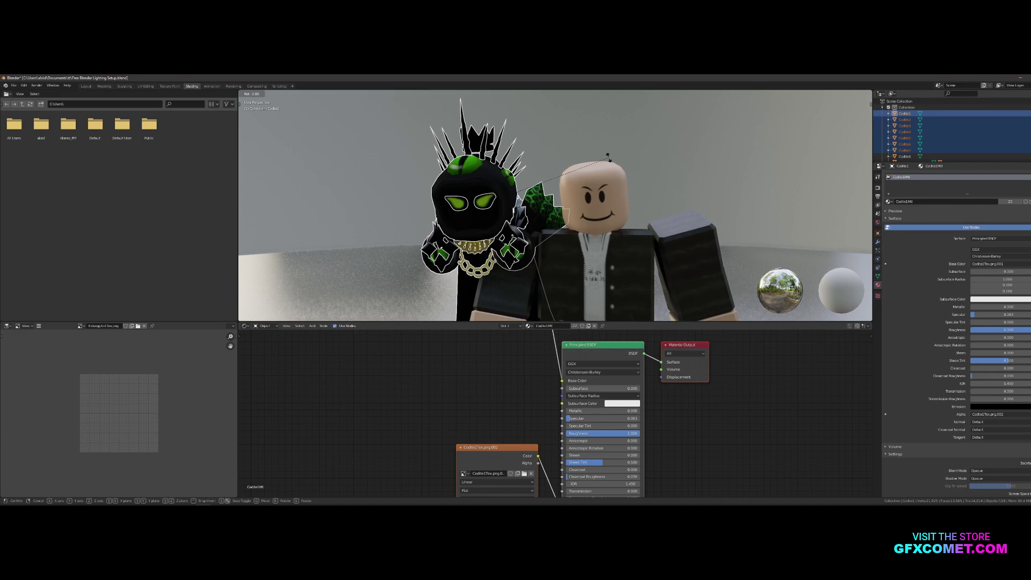
{"action": "key", "text": "x"}
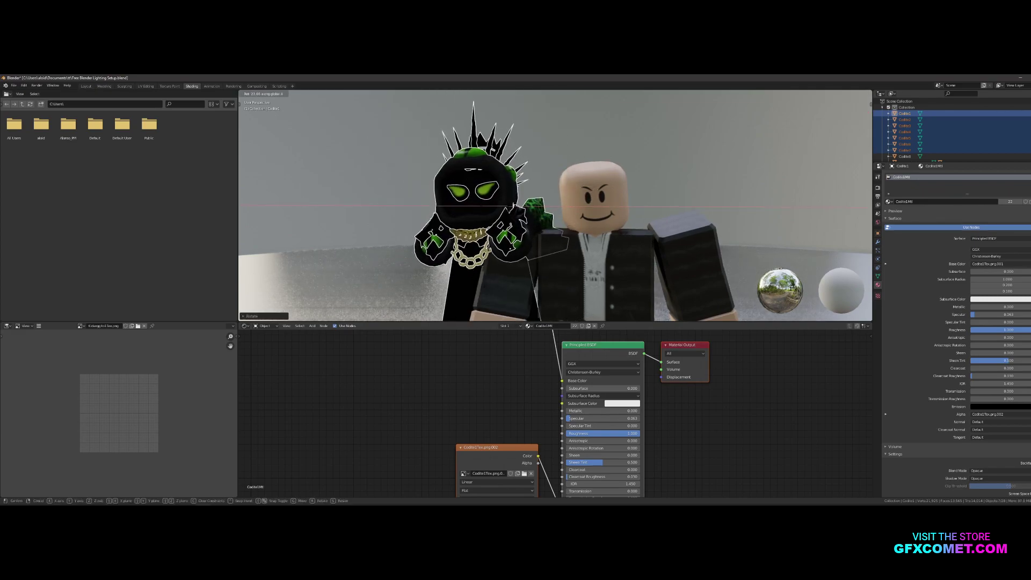
{"action": "left_click", "coordinate": [578, 176]}
{"action": "key", "text": "r"}
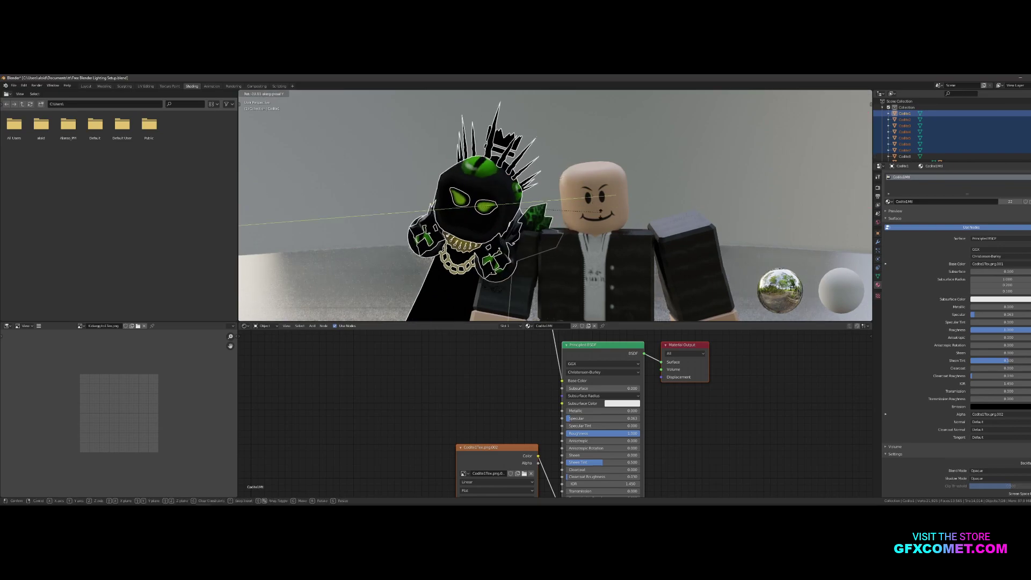
{"action": "left_click", "coordinate": [540, 163]}
{"action": "key", "text": "ctrl+z"}
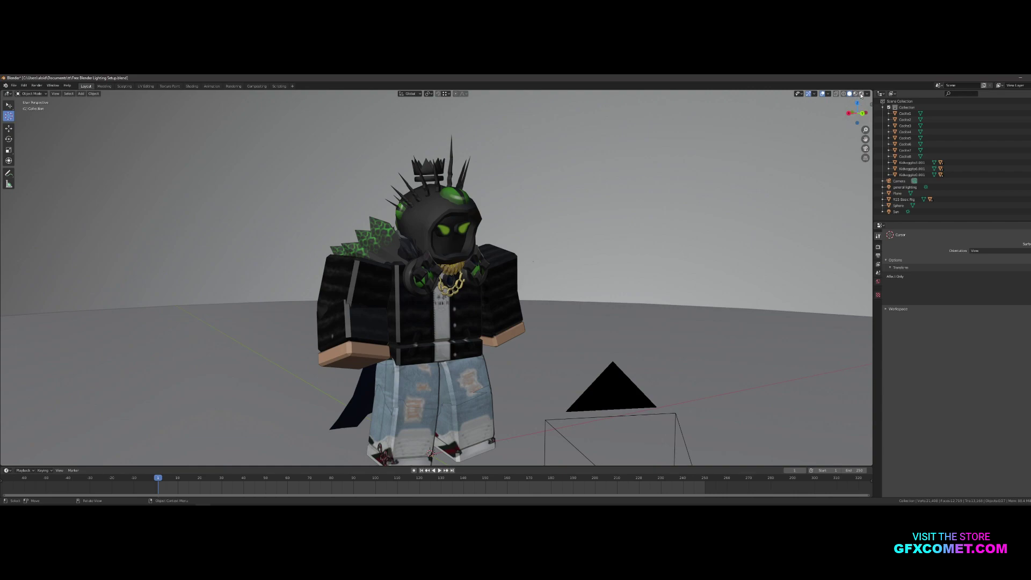
Switch the viewport to rendered shading, and open the Orbita HDRI from the asset website's HDRI collection.
{"action": "left_click", "coordinate": [861, 94]}
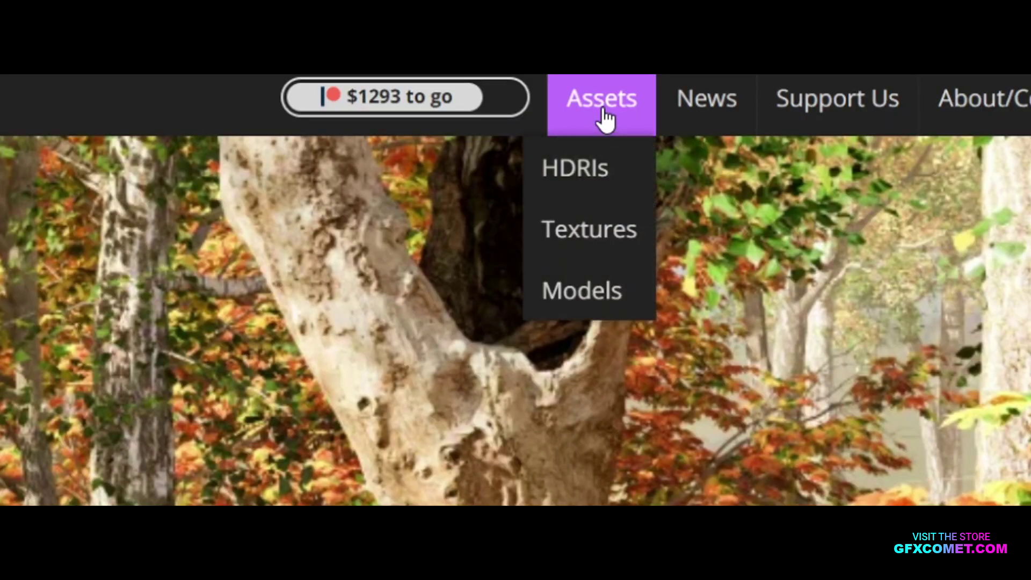
{"action": "left_click", "coordinate": [594, 165]}
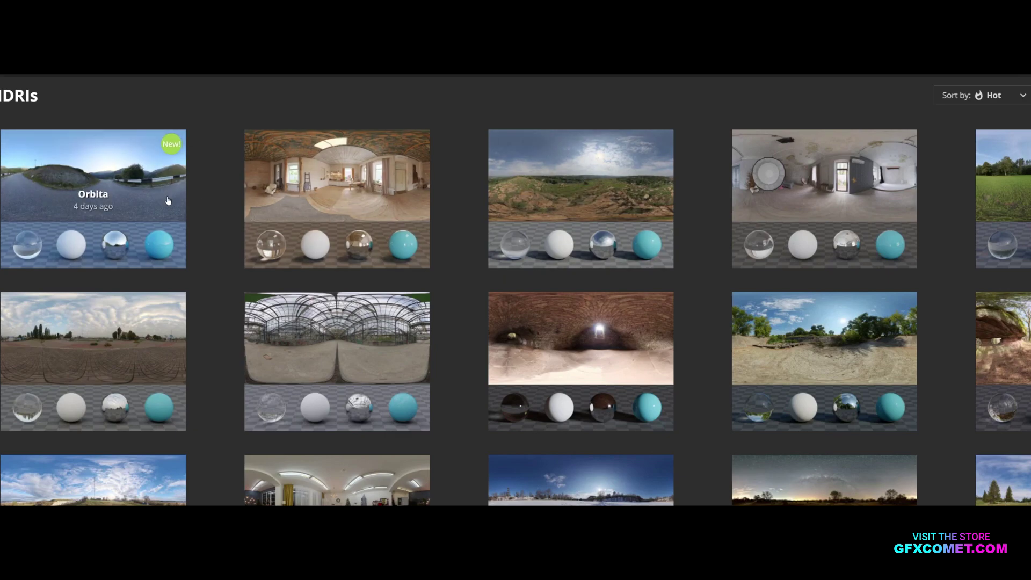
{"action": "left_click", "coordinate": [179, 230]}
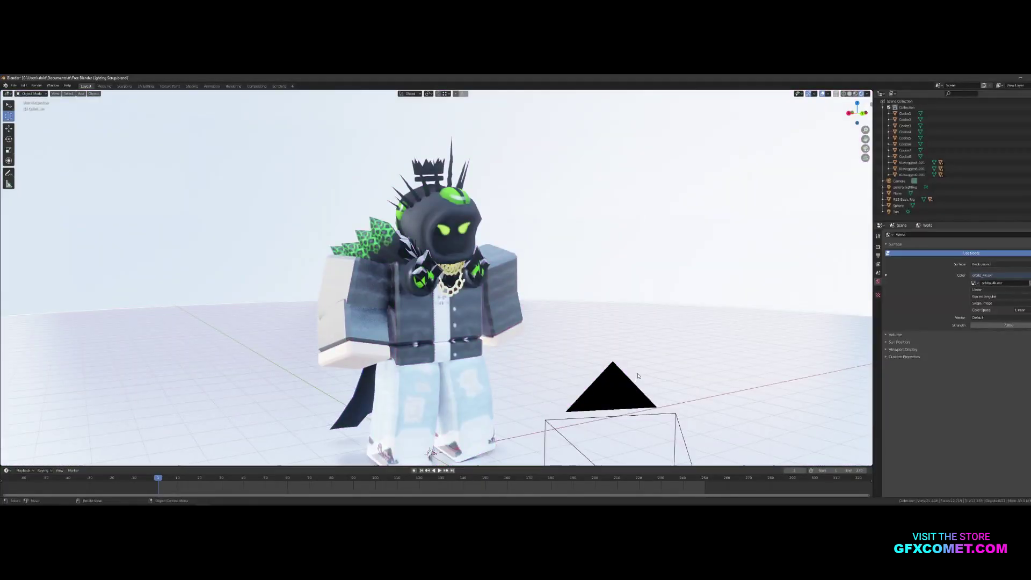
Examine the dressed character and floor from several front angles under the HDRI world lighting in Blender.
{"action": "key", "text": "shift+grave"}
{"action": "key", "text": "w"}
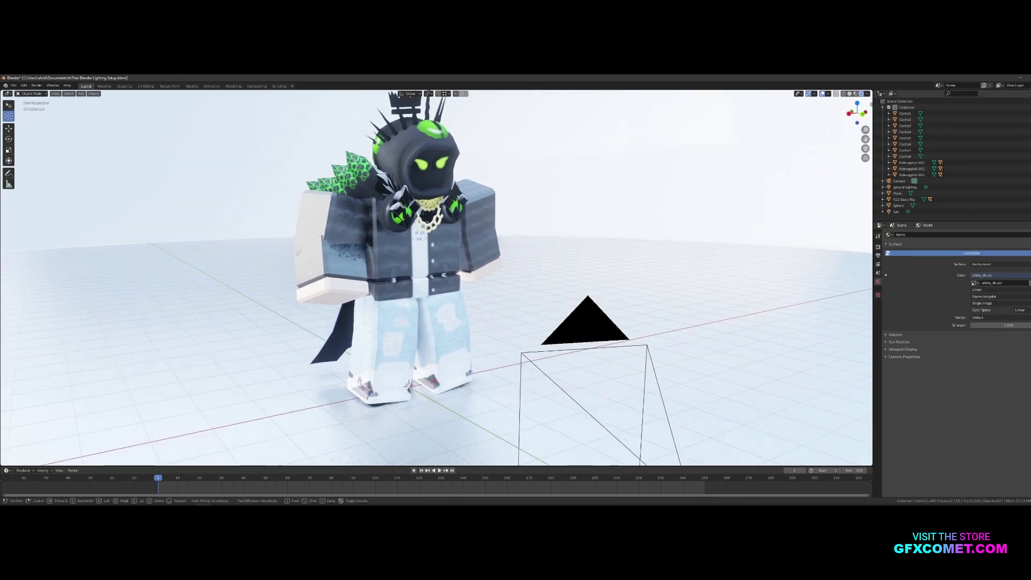
{"action": "key", "text": "s"}
{"action": "key", "text": "w"}
{"action": "key", "text": "a"}
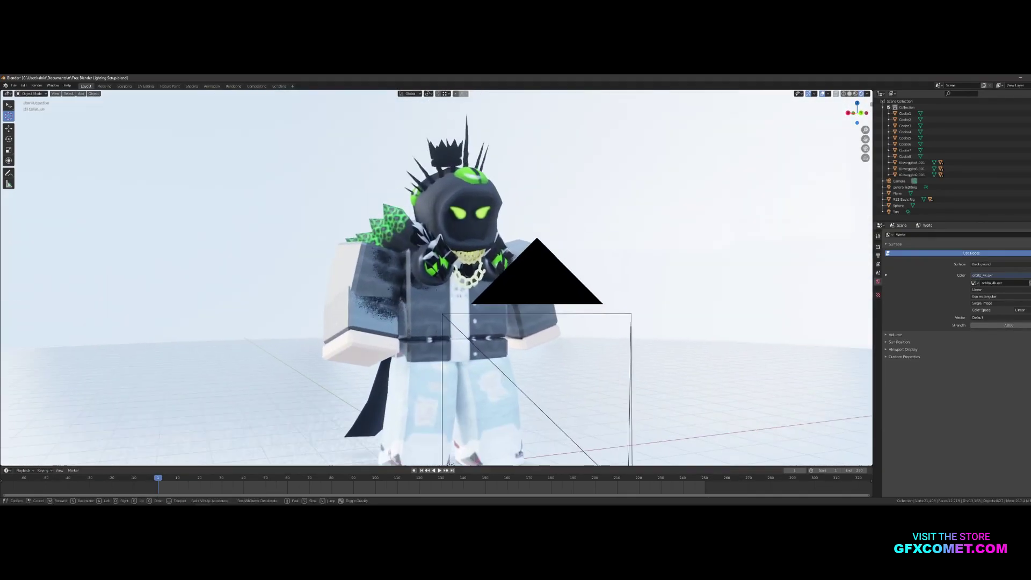
{"action": "key", "text": "s"}
{"action": "key", "text": "w"}
{"action": "left_click", "coordinate": [436, 280]}
{"action": "key", "text": "shift+grave"}
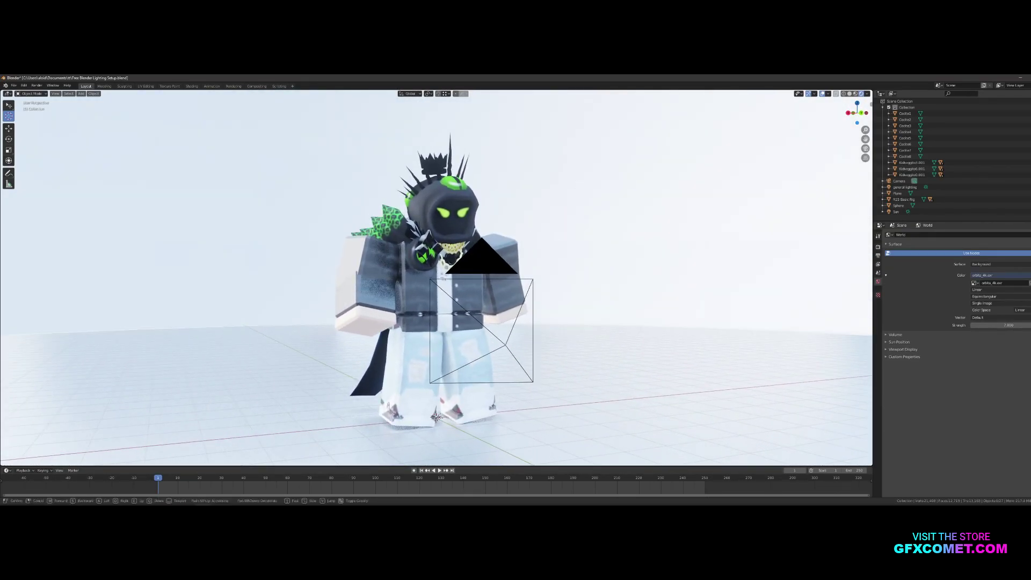
{"action": "key", "text": "w"}
{"action": "key", "text": "s"}
{"action": "left_click", "coordinate": [594, 389]}
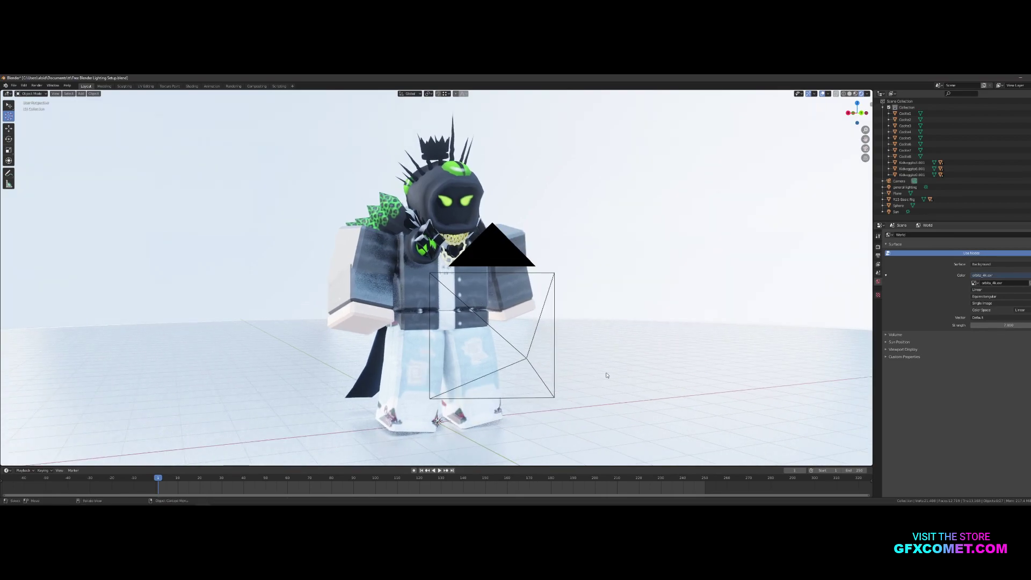
Try deleting the floor plane and the backdrop sphere from the scene.
{"action": "left_click", "coordinate": [606, 376]}
{"action": "key", "text": "x"}
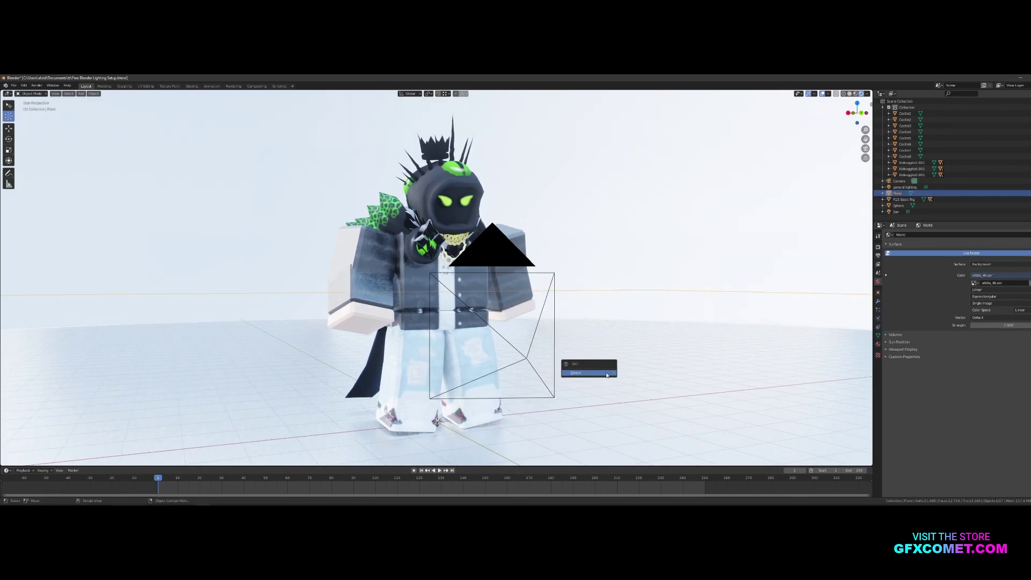
{"action": "left_click", "coordinate": [606, 375]}
{"action": "left_click", "coordinate": [605, 276]}
{"action": "key", "text": "x"}
{"action": "left_click", "coordinate": [606, 277]}
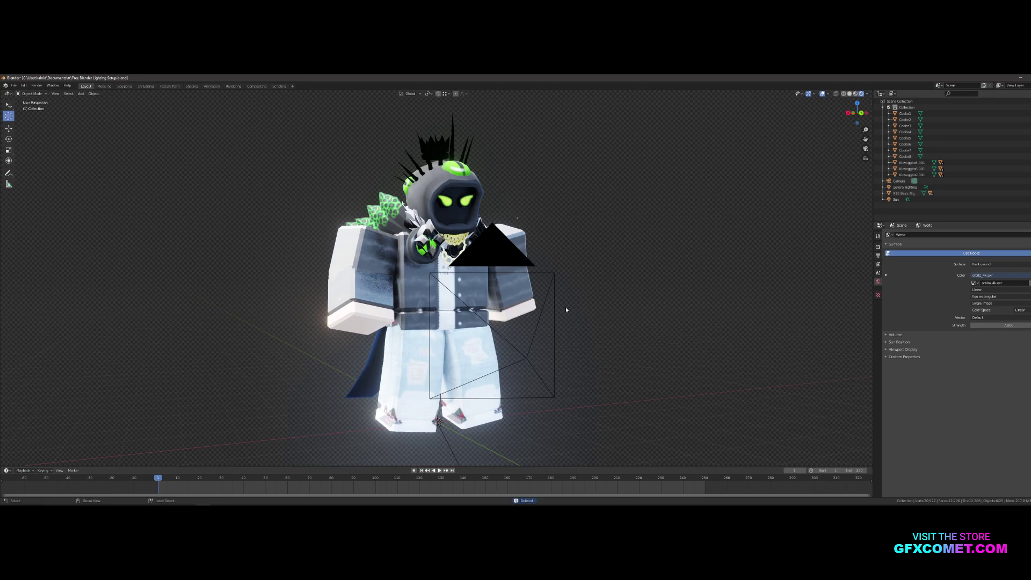
{"action": "key", "text": "ctrl+z"}
{"action": "key", "text": "ctrl+z"}
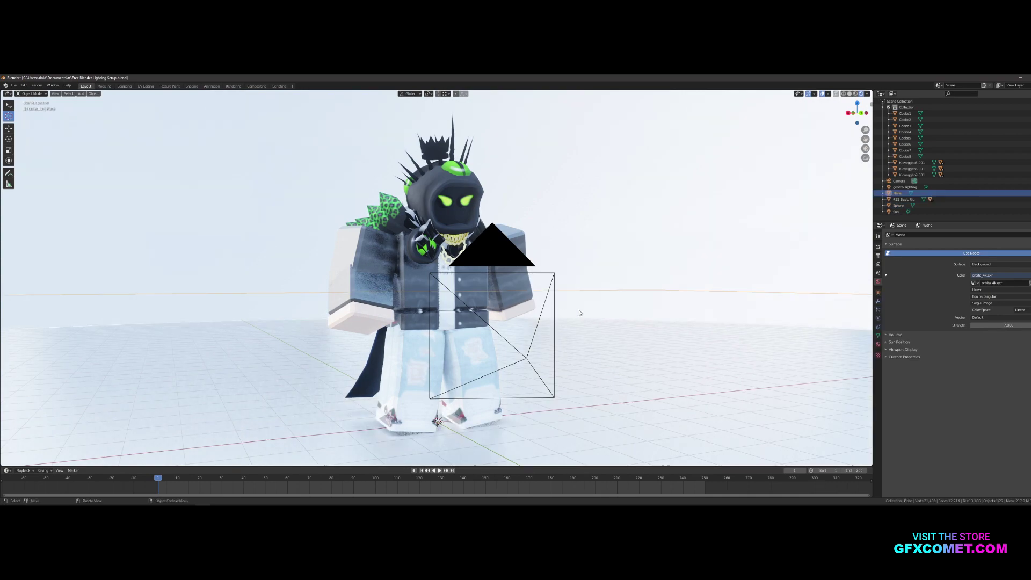
Brighten the floor plane's Glossy BSDF color to white and lower its roughness for a more reflective floor.
{"action": "left_click", "coordinate": [879, 343]}
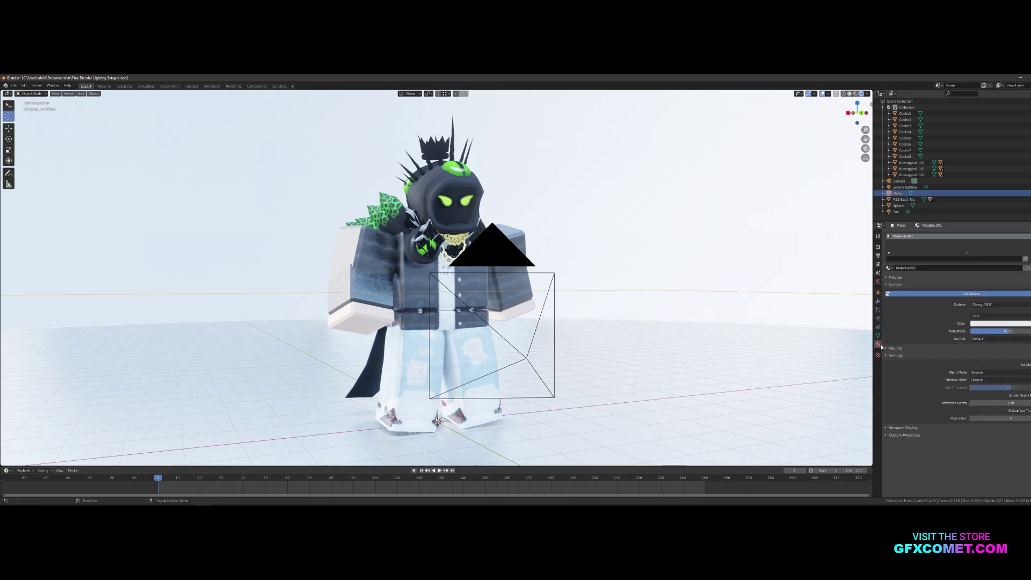
{"action": "left_click", "coordinate": [1012, 324]}
{"action": "mouse_move", "coordinate": [1030, 242]}
{"action": "left_mouse_down"}
{"action": "mouse_move", "coordinate": [1030, 279]}
{"action": "mouse_move", "coordinate": [1030, 235]}
{"action": "left_mouse_up"}
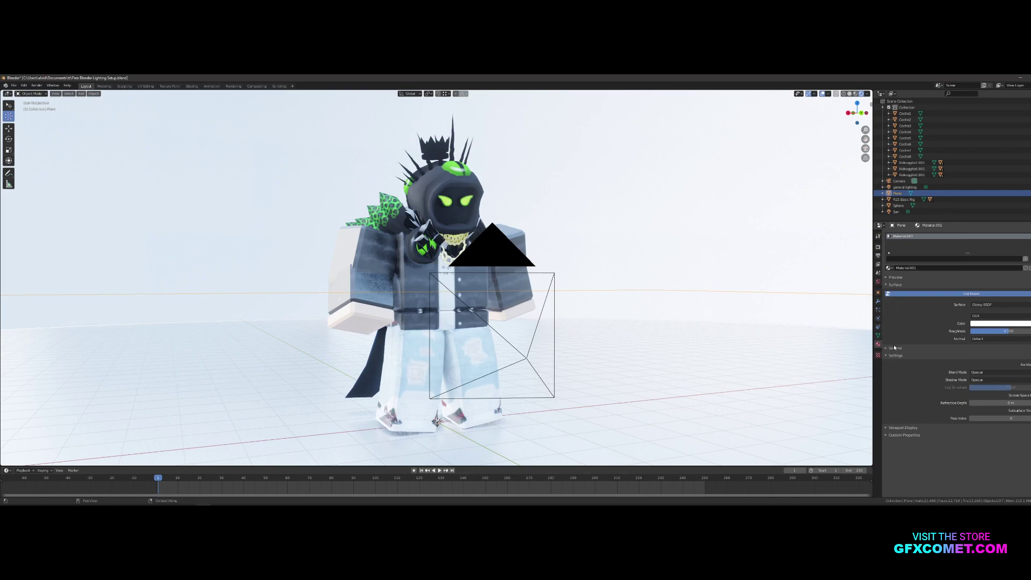
{"action": "left_click", "coordinate": [891, 285]}
{"action": "left_click", "coordinate": [899, 277]}
{"action": "left_click", "coordinate": [899, 278]}
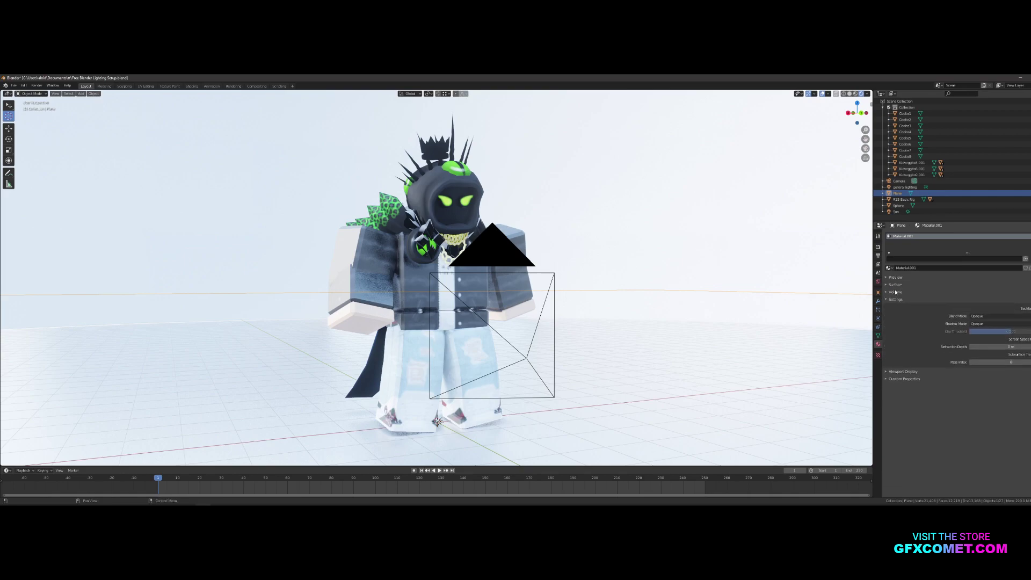
{"action": "left_click", "coordinate": [898, 286]}
{"action": "mouse_move", "coordinate": [1005, 331]}
{"action": "left_mouse_down"}
{"action": "mouse_move", "coordinate": [978, 331]}
{"action": "mouse_move", "coordinate": [1020, 331]}
{"action": "mouse_move", "coordinate": [991, 331]}
{"action": "left_mouse_up"}
Add a new material to the backdrop sphere, and raise its metallic, specular and roughness values.
{"action": "left_click", "coordinate": [778, 283]}
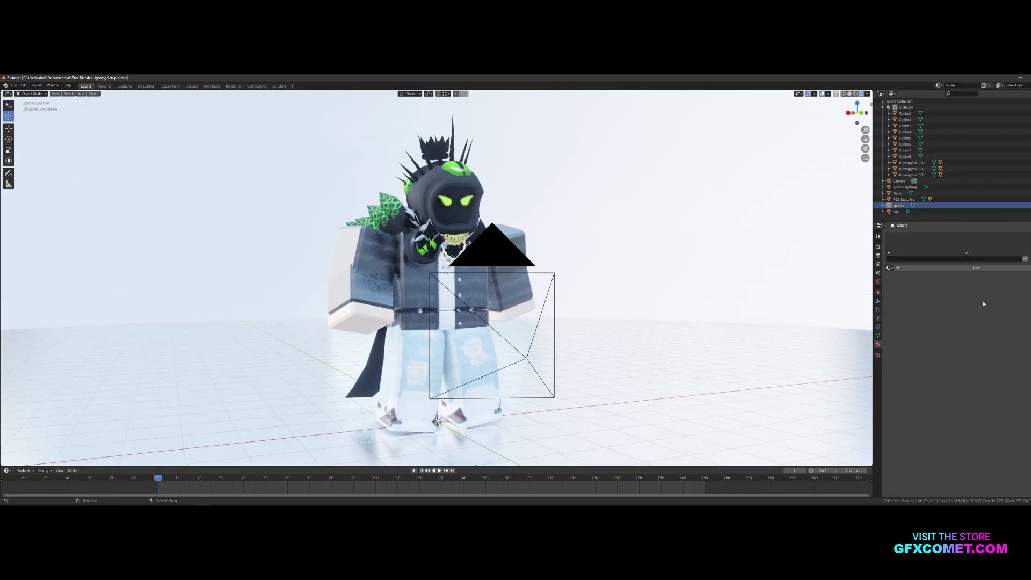
{"action": "left_click_drag", "start_coordinate": [745, 242], "coordinate": [751, 242]}
{"action": "left_click", "coordinate": [956, 267]}
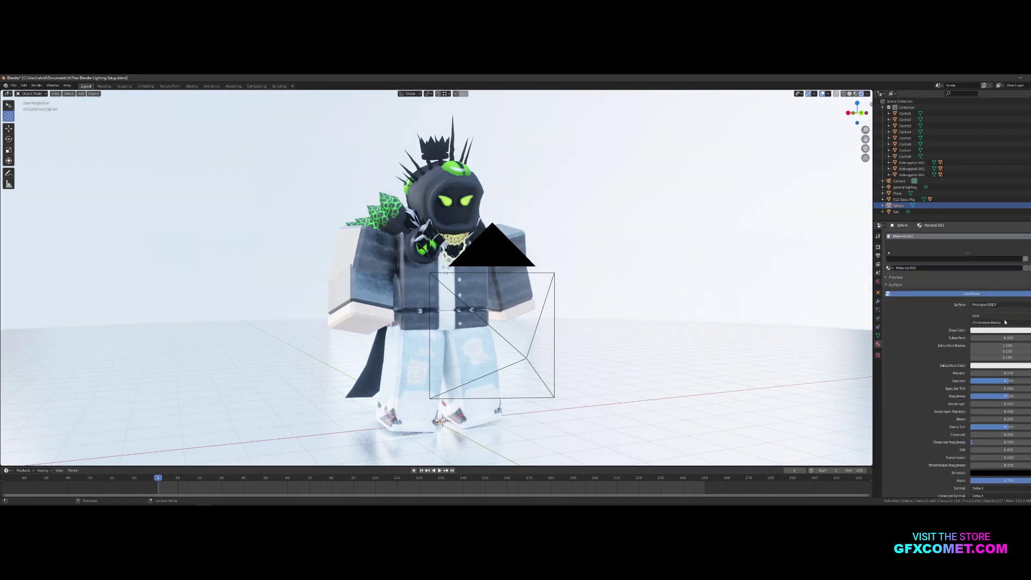
{"action": "left_click_drag", "start_coordinate": [994, 372], "coordinate": [1017, 395]}
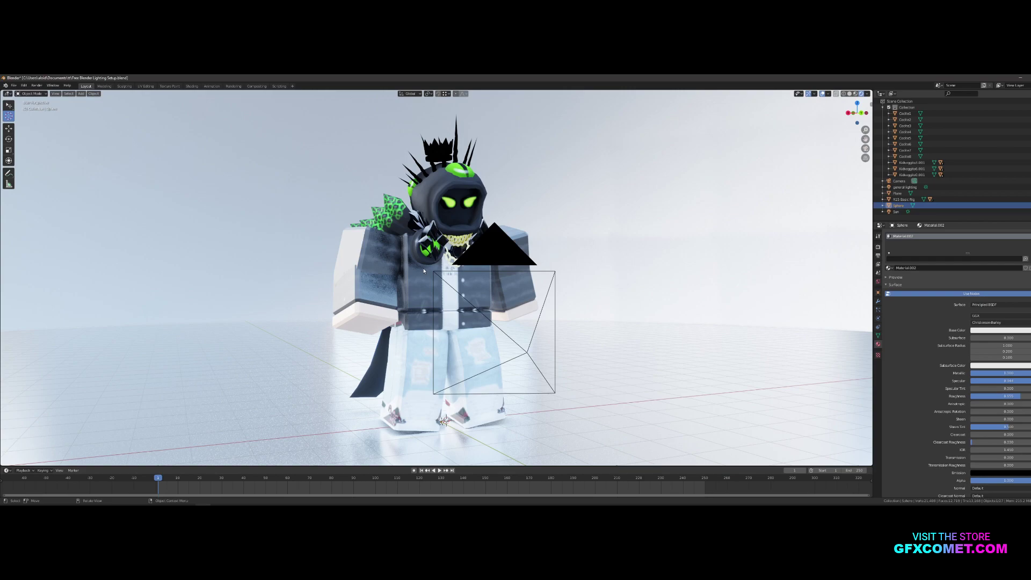
Make the hooded head accessory's material shinier by raising its metallic and specular values and lowering its roughness.
{"action": "left_click", "coordinate": [440, 199]}
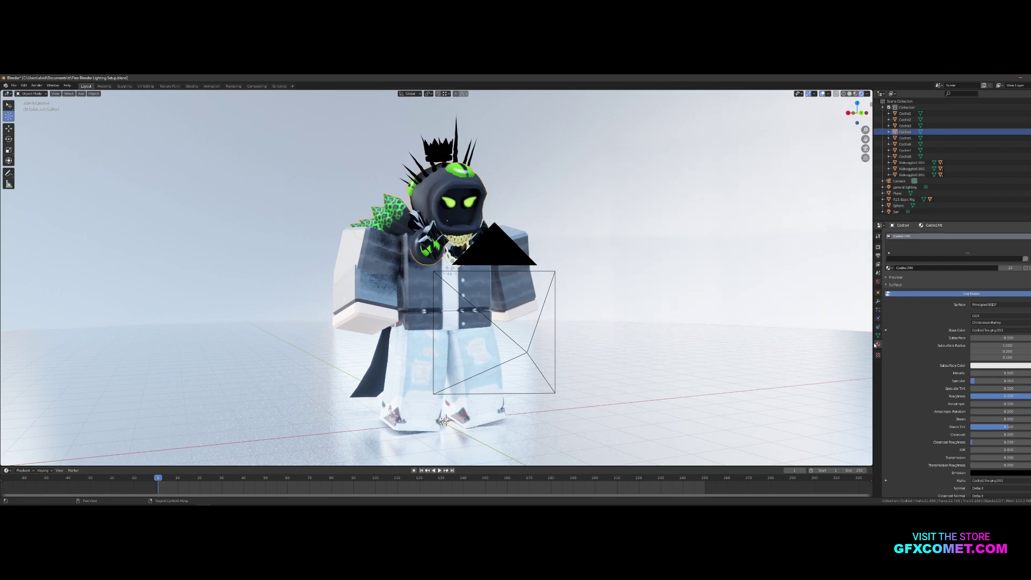
{"action": "key", "text": "shift+grave"}
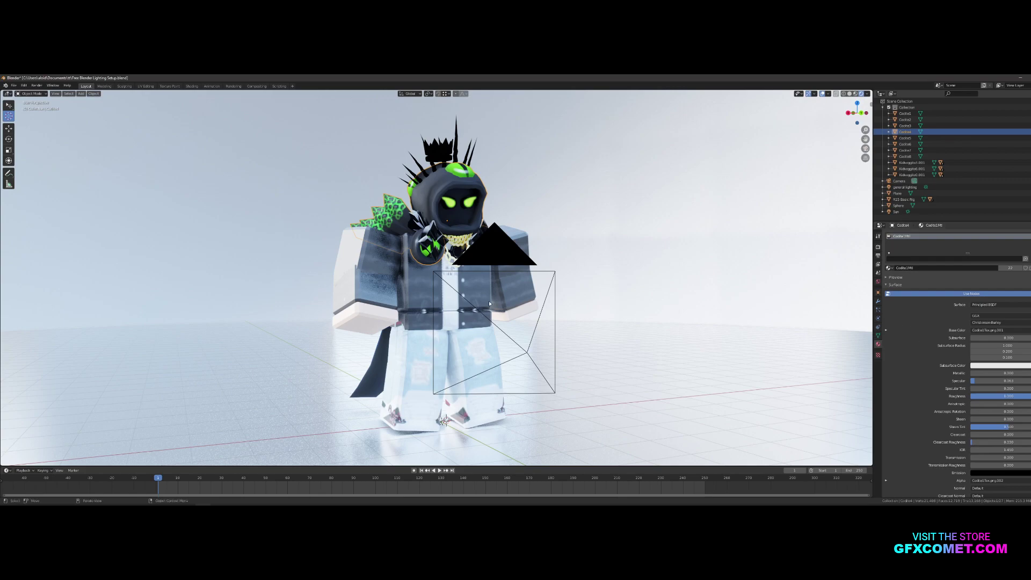
{"action": "key", "text": "w"}
{"action": "key", "text": "s"}
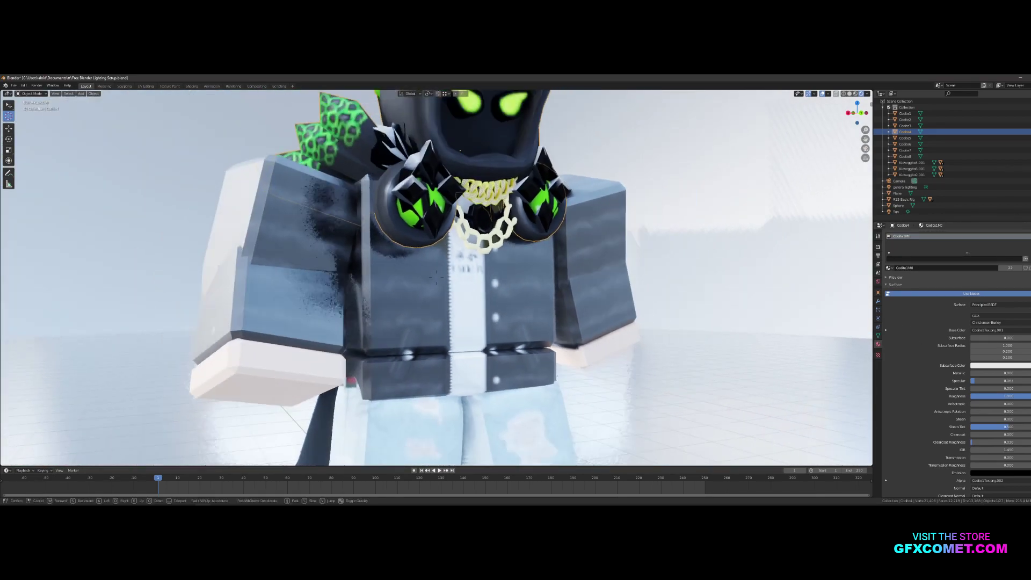
{"action": "key", "text": "w"}
{"action": "key", "text": "s"}
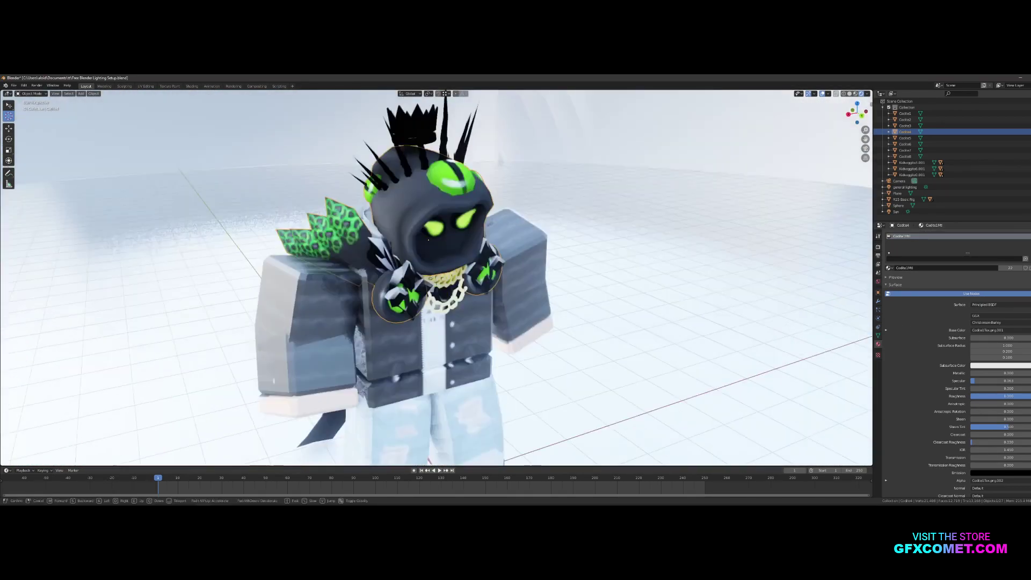
{"action": "key", "text": "w"}
{"action": "key", "text": "s"}
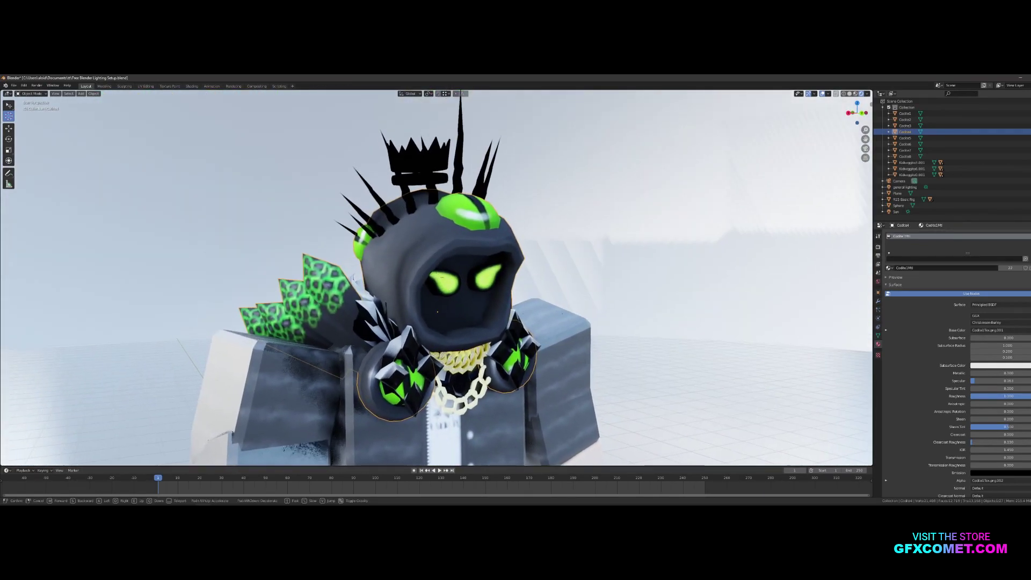
{"action": "left_click", "coordinate": [436, 277]}
{"action": "left_click", "coordinate": [979, 373]}
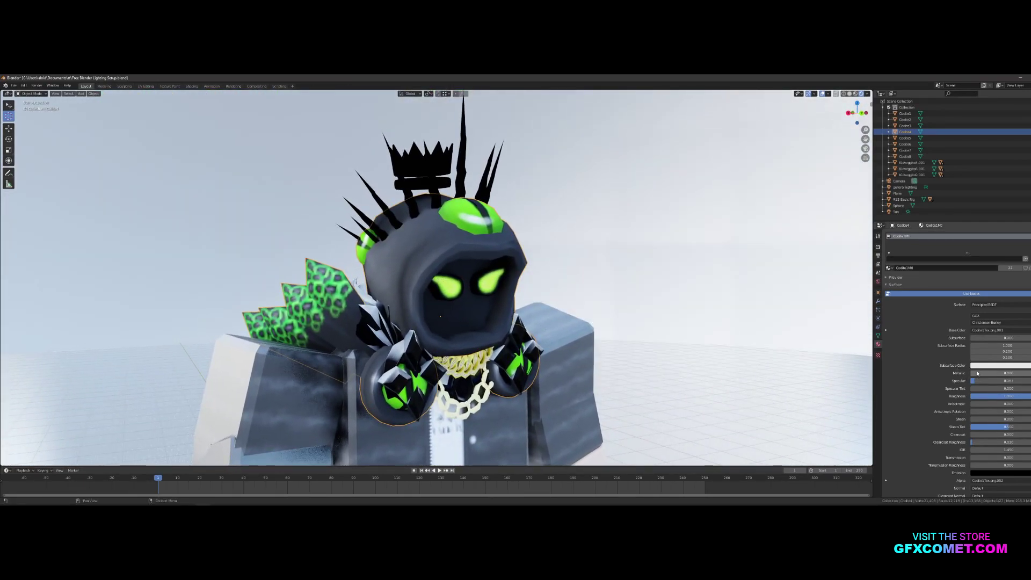
{"action": "type", "text": "0.341"}
{"action": "key", "text": "Return"}
{"action": "left_click_drag", "start_coordinate": [996, 373], "coordinate": [1008, 396]}
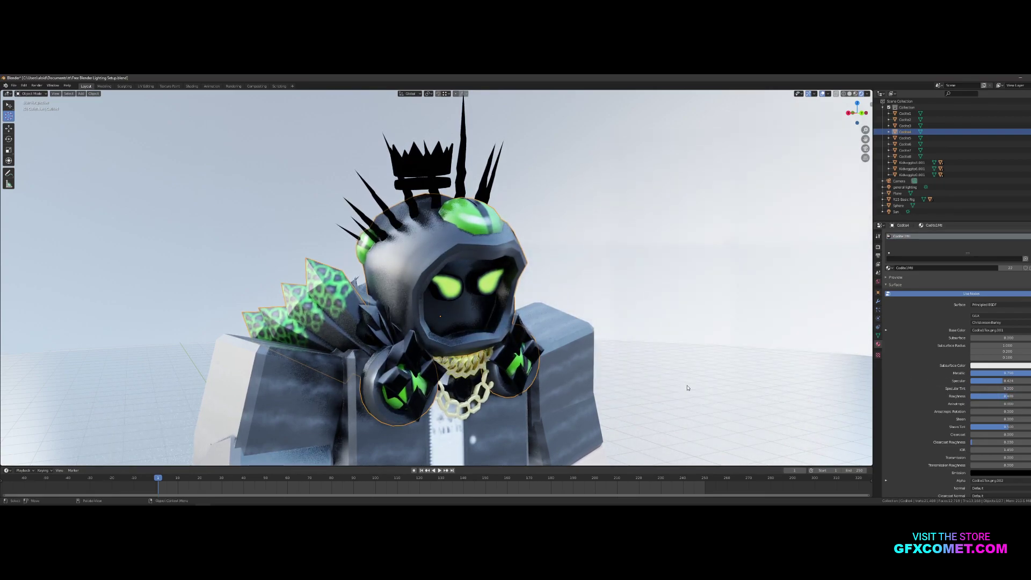
Raise the metallic value of the character's clothing material slightly and reduce its specular to zero.
{"action": "left_click", "coordinate": [564, 358]}
{"action": "key", "text": "shift+grave"}
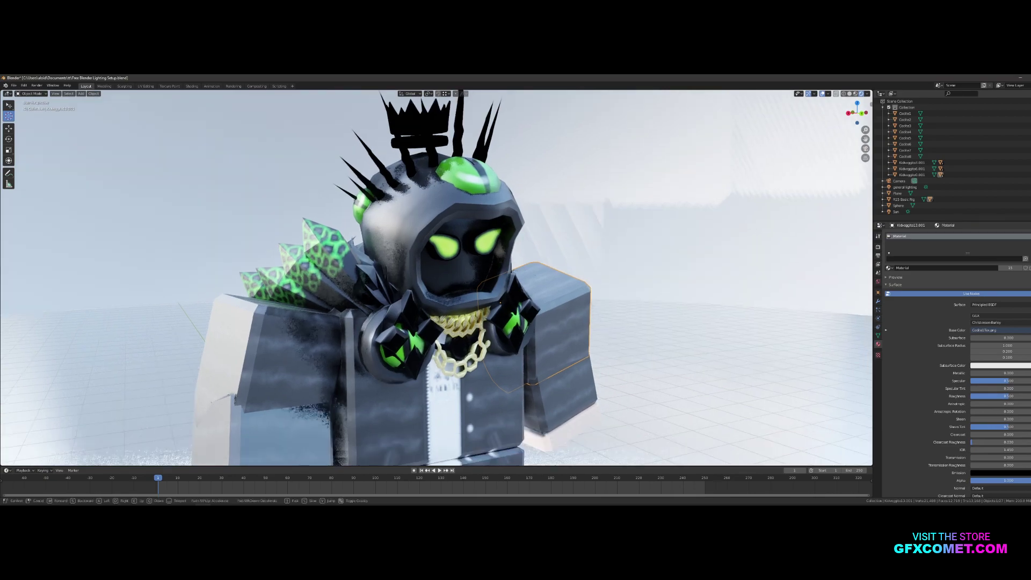
{"action": "key", "text": "w"}
{"action": "key", "text": "s"}
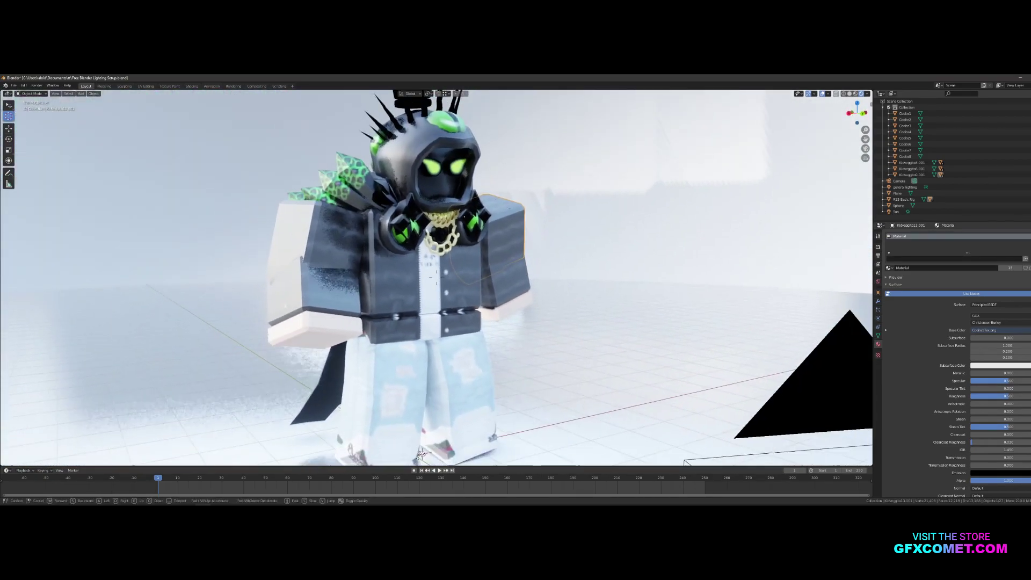
{"action": "key", "text": "w"}
{"action": "left_click", "coordinate": [437, 278]}
{"action": "mouse_move", "coordinate": [1006, 381]}
{"action": "left_mouse_down"}
{"action": "mouse_move", "coordinate": [968, 382]}
{"action": "mouse_move", "coordinate": [993, 373]}
{"action": "mouse_move", "coordinate": [971, 396]}
{"action": "mouse_move", "coordinate": [1008, 396]}
{"action": "left_mouse_up"}
Examine the character's updated clothing and accessory materials from the front and sides, both close up and at a distance.
{"action": "key", "text": "shift+grave"}
{"action": "key", "text": "s"}
{"action": "key", "text": "d"}
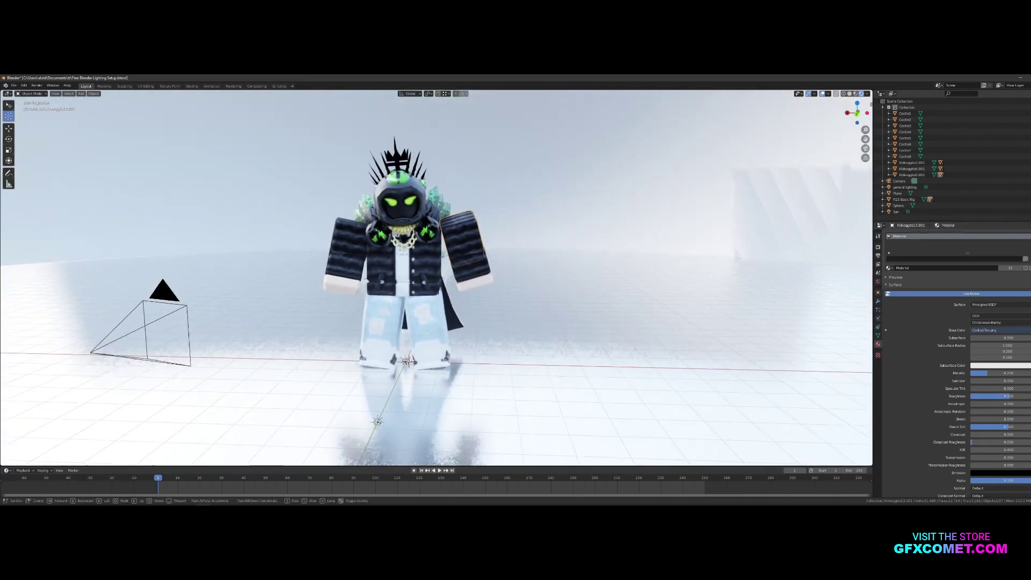
{"action": "key", "text": "w"}
{"action": "key", "text": "w"}
{"action": "key", "text": "s"}
{"action": "key", "text": "a"}
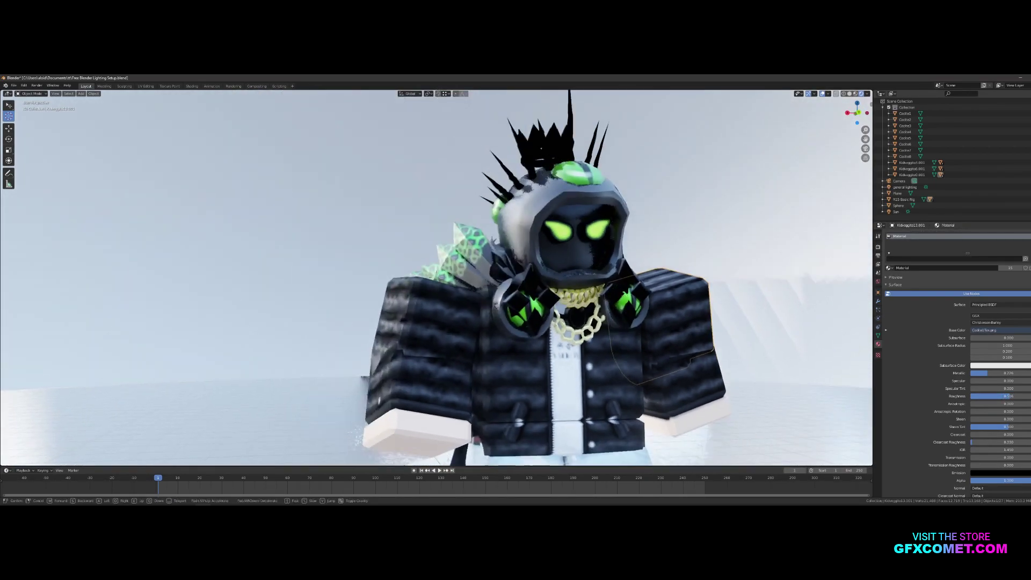
{"action": "key", "text": "w"}
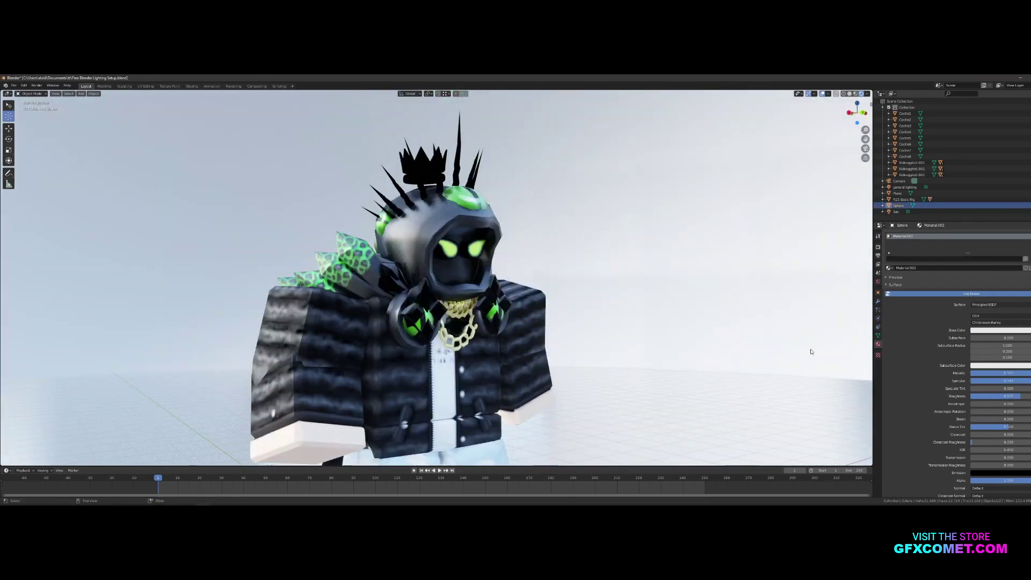
{"action": "key", "text": "shift+grave"}
{"action": "key", "text": "w"}
{"action": "key", "text": "a"}
{"action": "key", "text": "s"}
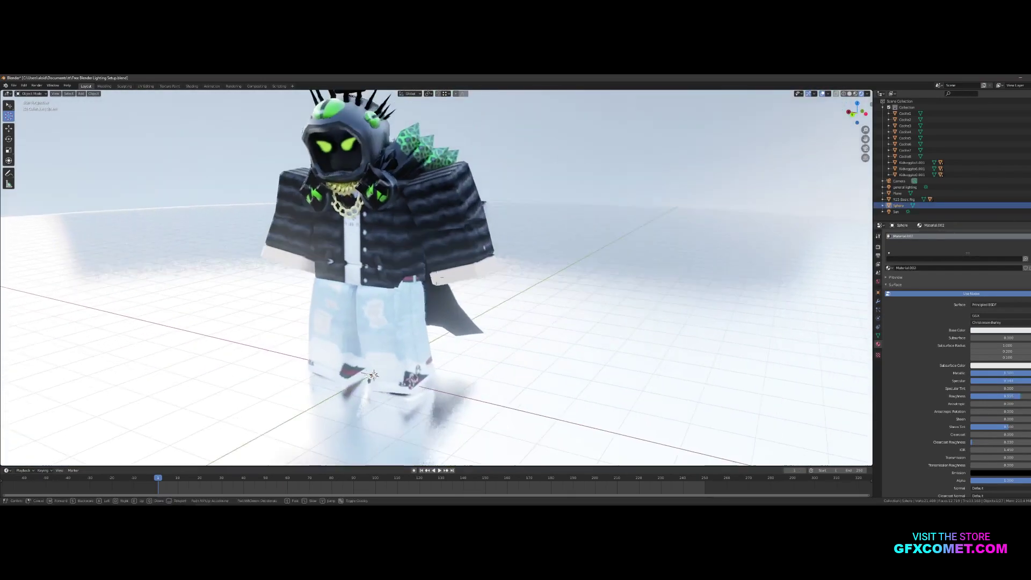
{"action": "key", "text": "w"}
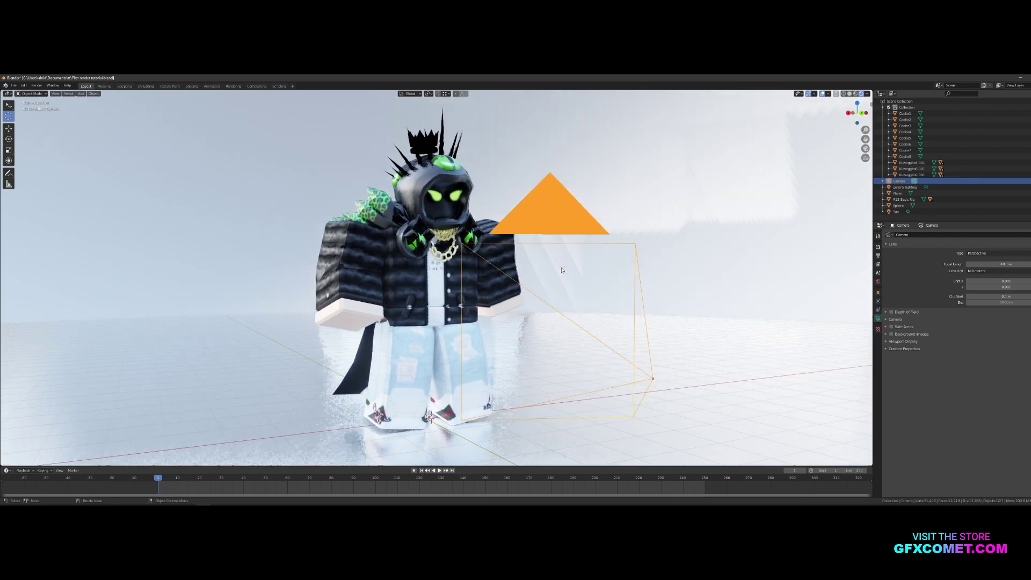
View the scene through the camera, and look up the View Navigation (Walk/Fly) shortcut in the keymap preferences.
{"action": "key", "text": "KP_0"}
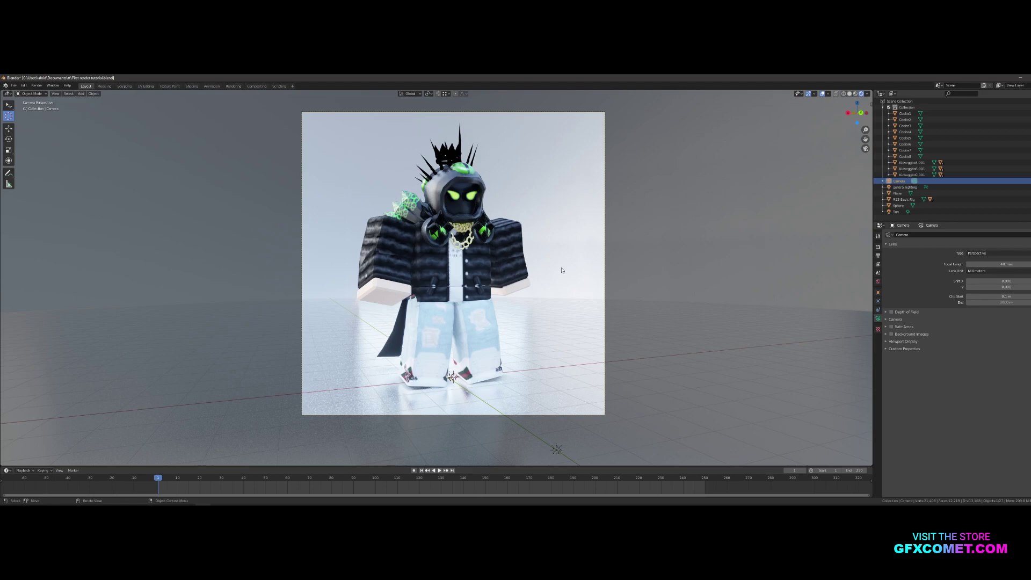
{"action": "left_click", "coordinate": [25, 86]}
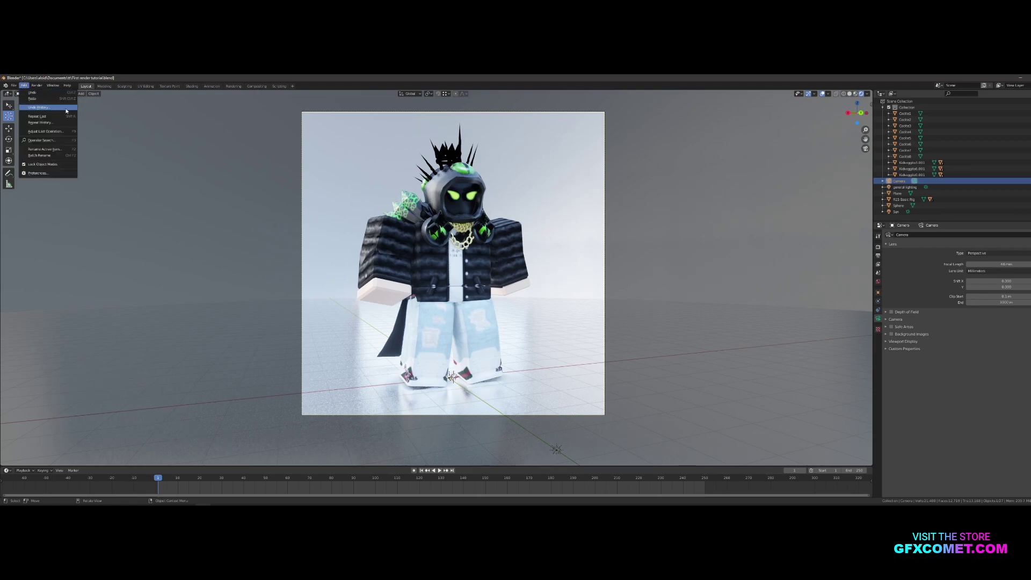
{"action": "left_click", "coordinate": [27, 88]}
{"action": "left_click", "coordinate": [24, 86]}
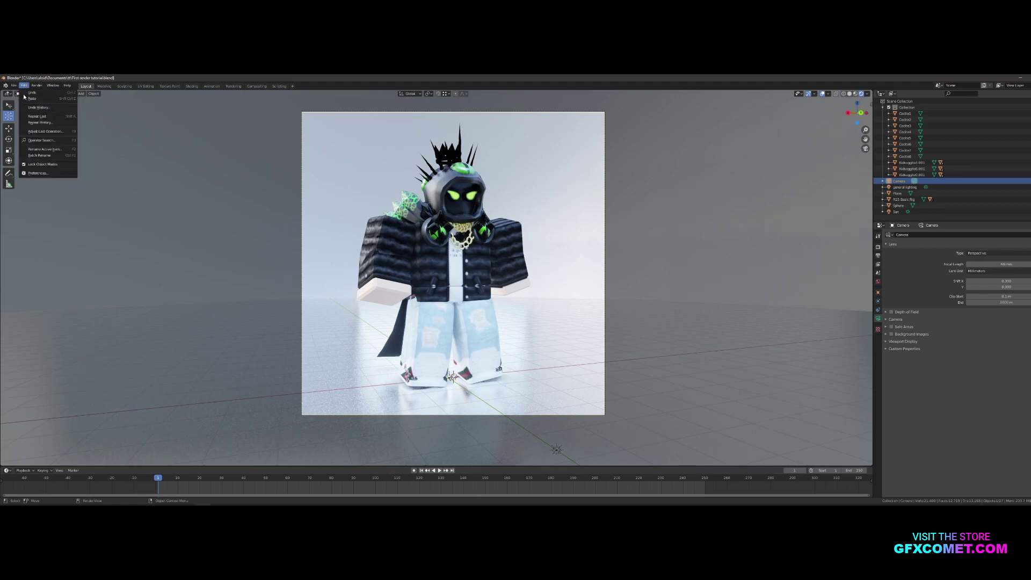
{"action": "left_click", "coordinate": [47, 174]}
{"action": "left_click_drag", "start_coordinate": [138, 105], "coordinate": [675, 245]}
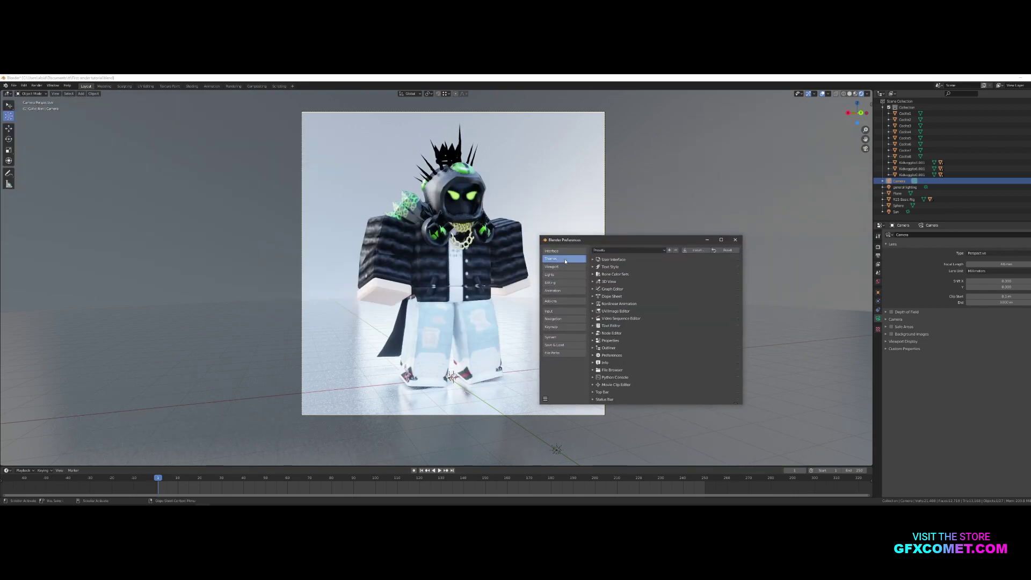
{"action": "left_click", "coordinate": [561, 326]}
{"action": "left_click", "coordinate": [678, 258]}
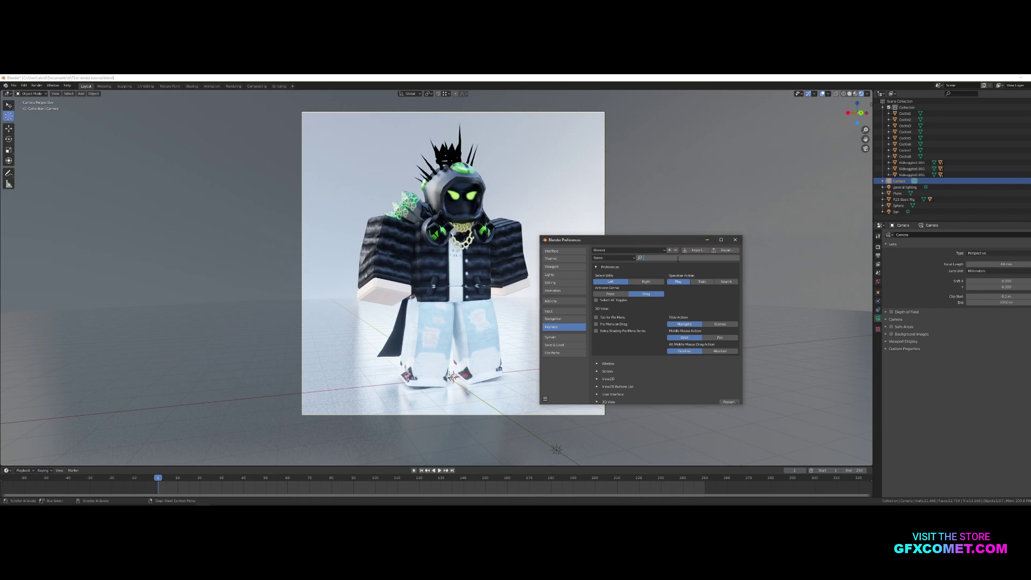
{"action": "type", "text": "view fly"}
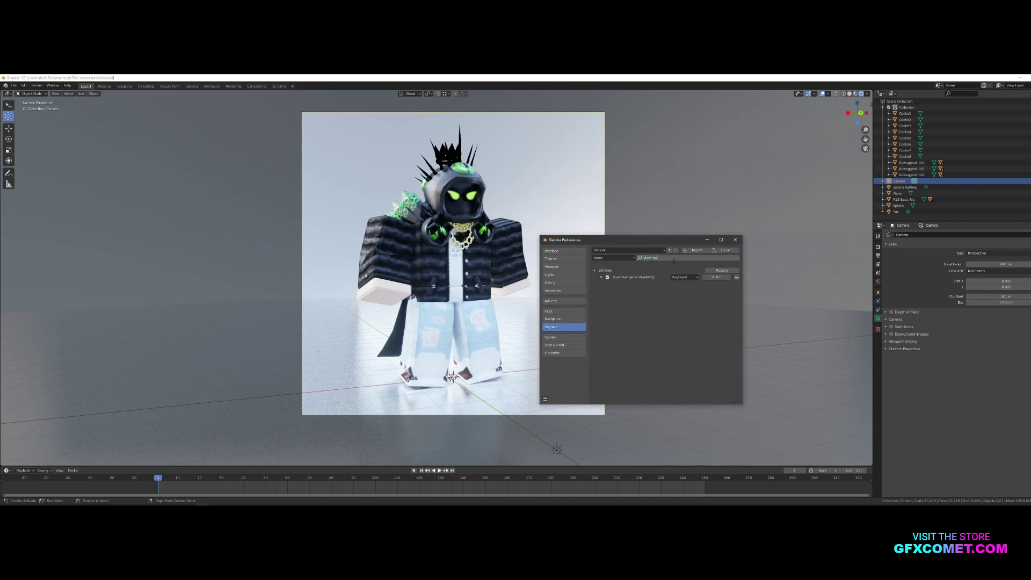
{"action": "left_click", "coordinate": [678, 305]}
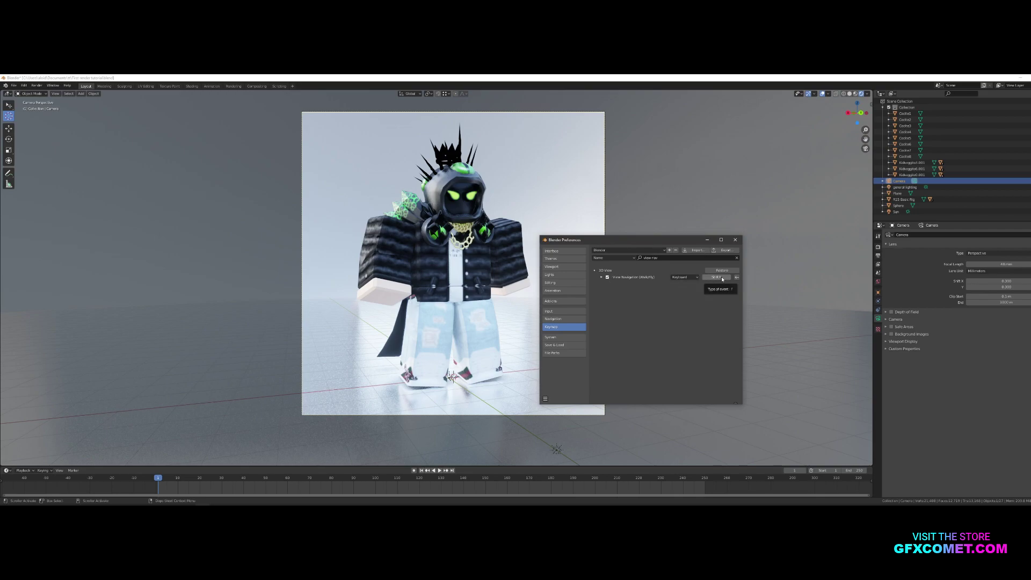
{"action": "left_click", "coordinate": [735, 240]}
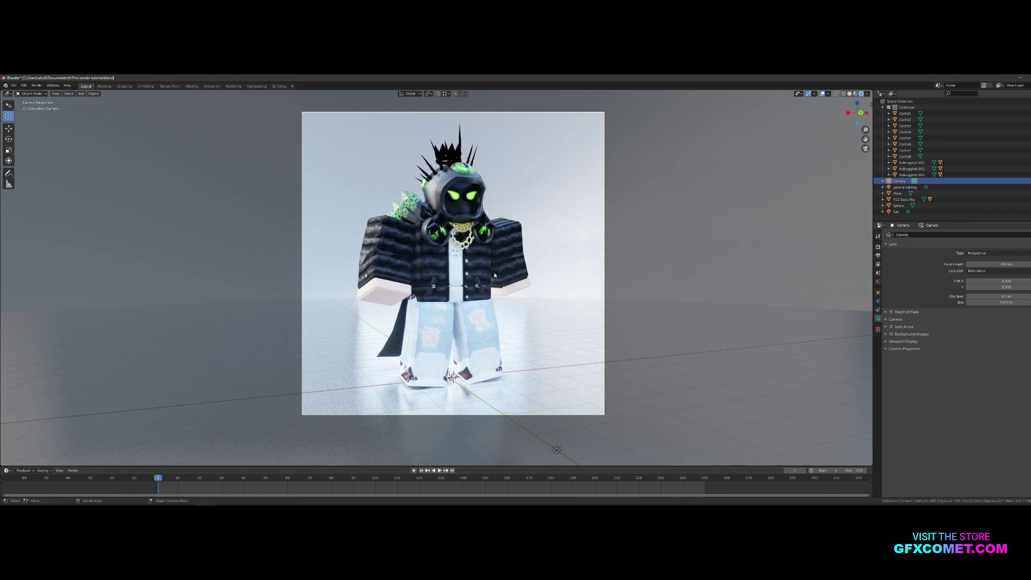
Reposition the camera with walk navigation so the full character stands centered in the frame, seen slightly from one side.
{"action": "key", "text": "shift+f"}
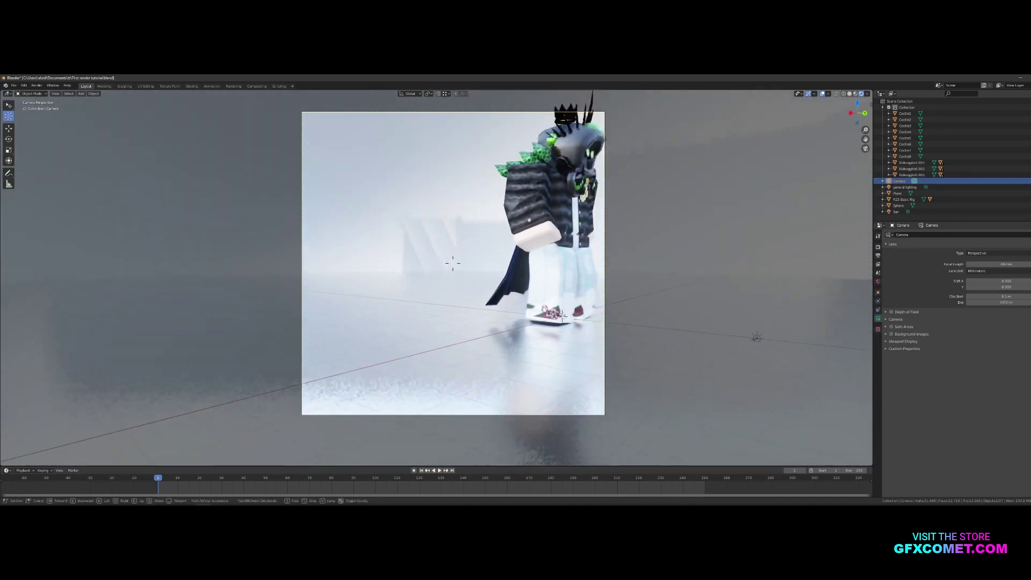
{"action": "key", "text": "s"}
{"action": "key", "text": "d"}
{"action": "key", "text": "w"}
{"action": "key", "text": "s"}
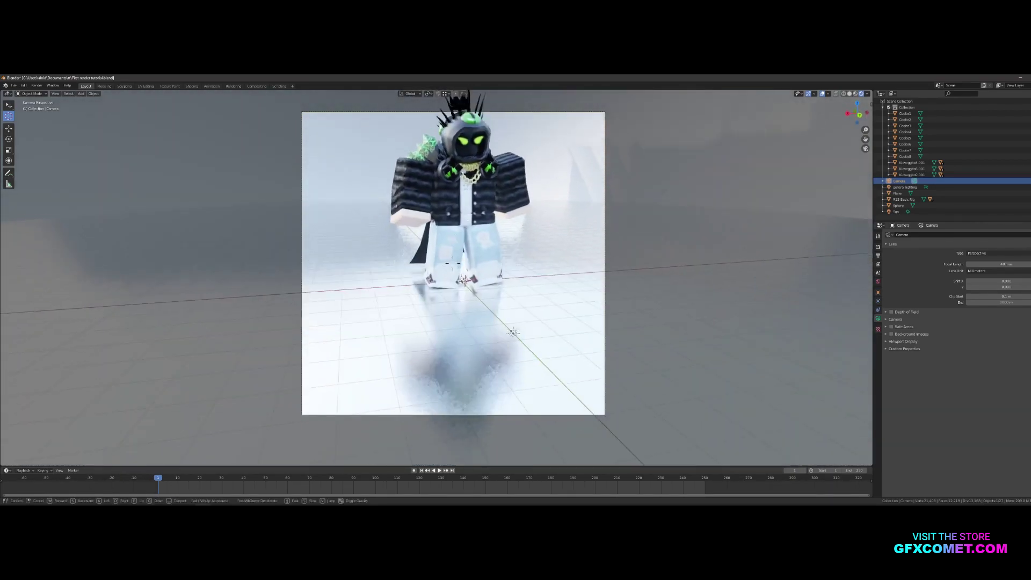
{"action": "key", "text": "s"}
{"action": "key", "text": "w"}
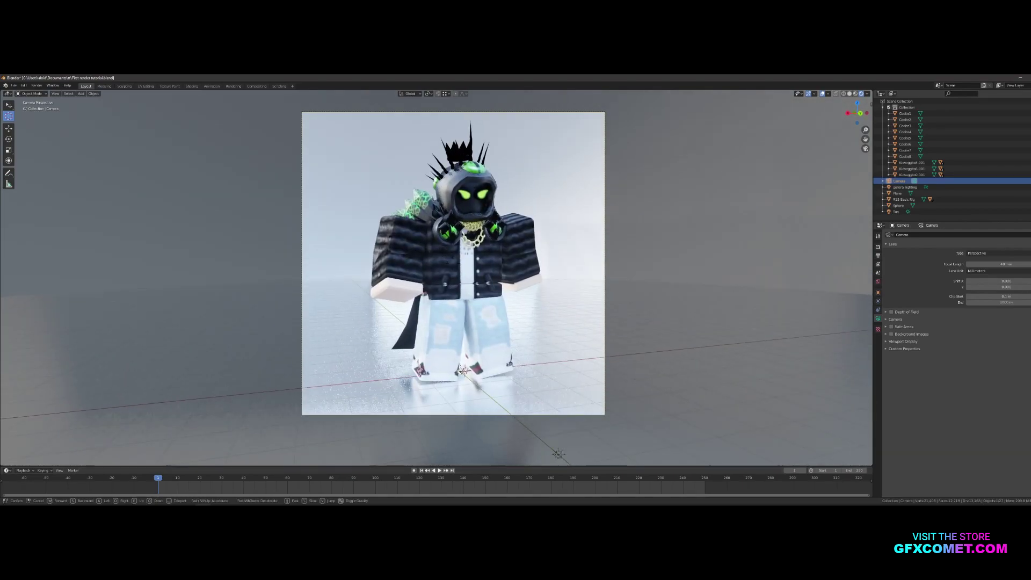
{"action": "left_click", "coordinate": [437, 278]}
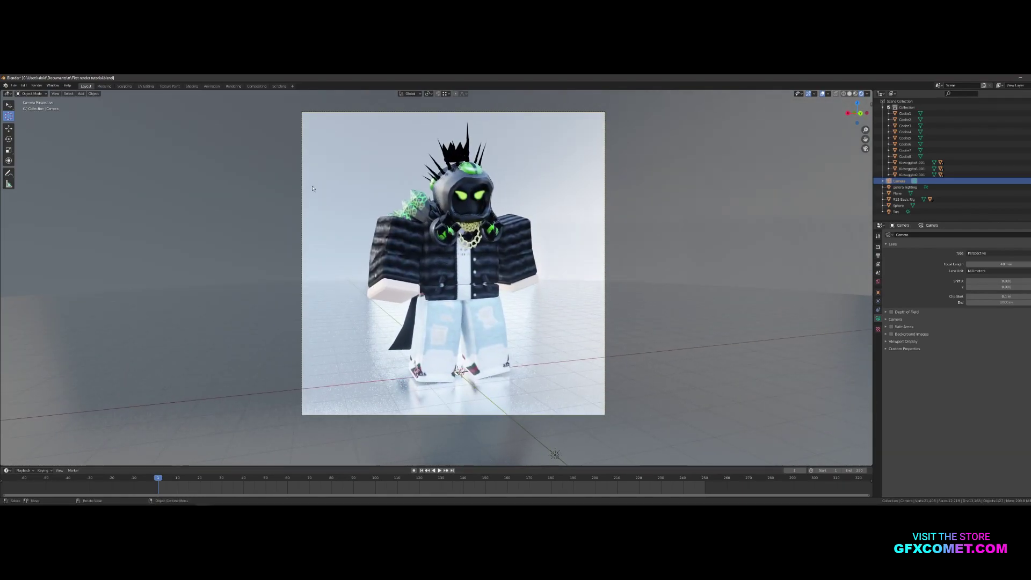
{"action": "key", "text": "shift+grave"}
{"action": "left_click", "coordinate": [437, 278]}
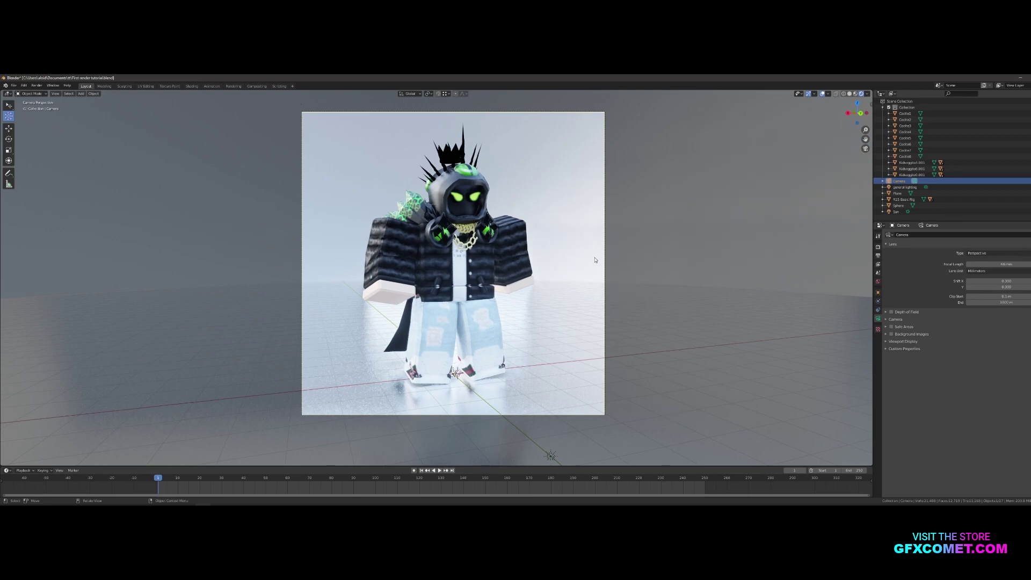
Inspect the character's framing in the camera view up close, and fit the camera frame to the viewport.
{"action": "scroll", "coordinate": [596, 262], "scroll_direction": "up", "scroll_amount": 1}
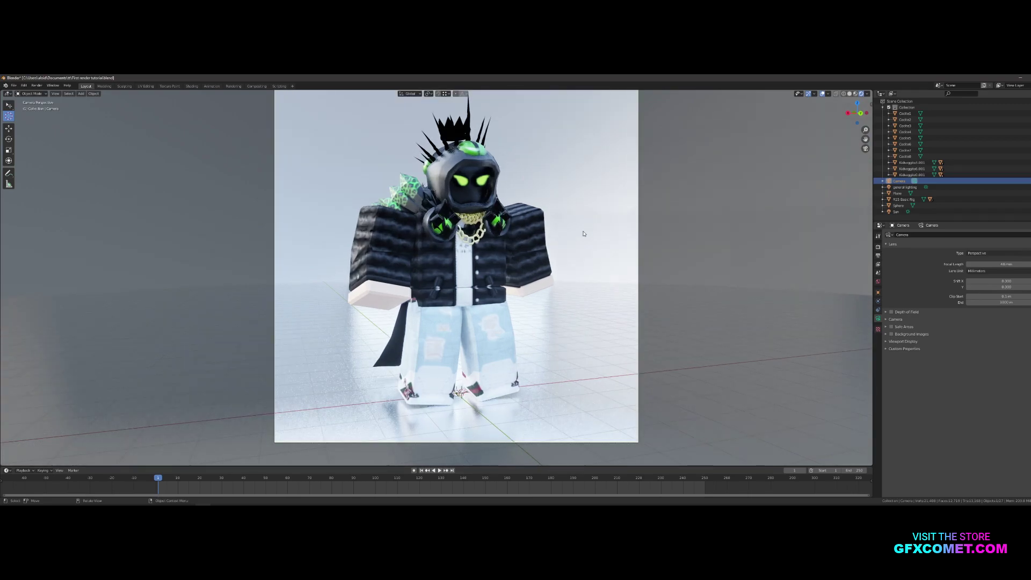
{"action": "scroll", "coordinate": [580, 235], "scroll_direction": "down", "scroll_amount": 1}
{"action": "scroll", "coordinate": [573, 239], "scroll_direction": "up", "scroll_amount": 1}
{"action": "scroll", "coordinate": [573, 239], "scroll_direction": "down", "scroll_amount": 1}
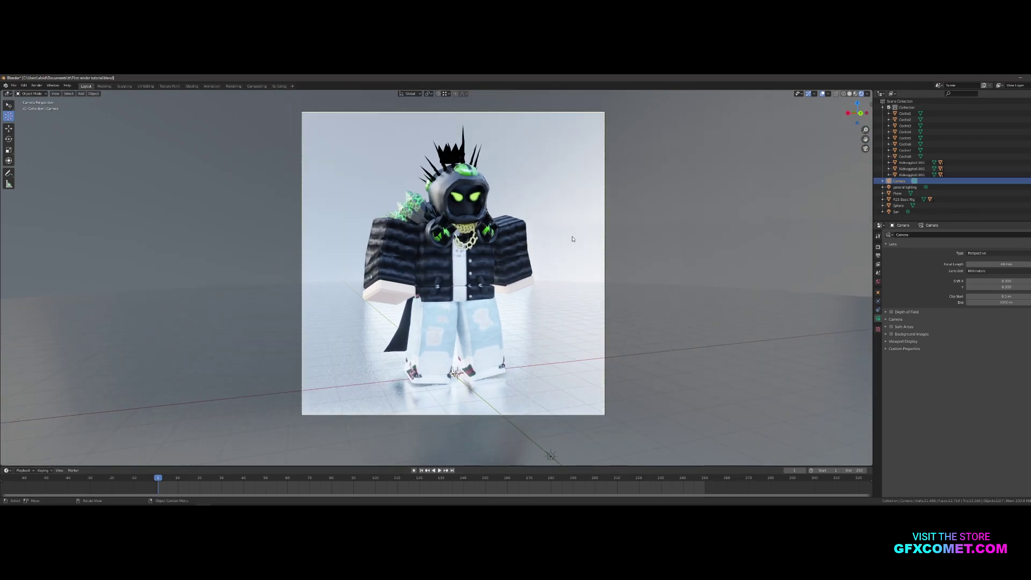
{"action": "scroll", "coordinate": [573, 240], "scroll_direction": "up", "scroll_amount": 1}
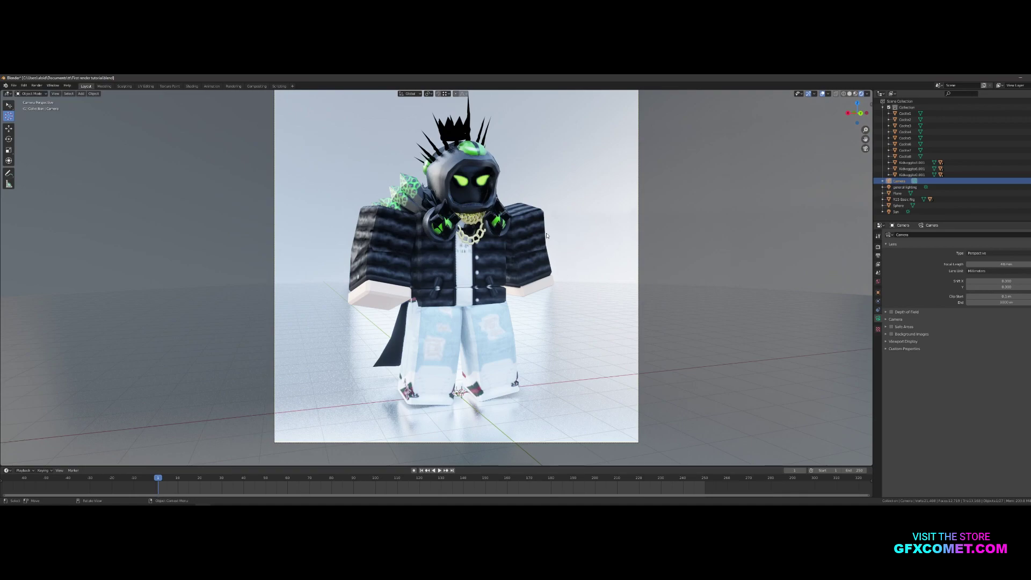
{"action": "middle_click_drag", "start_coordinate": [554, 218], "coordinate": [537, 340], "text": "shift"}
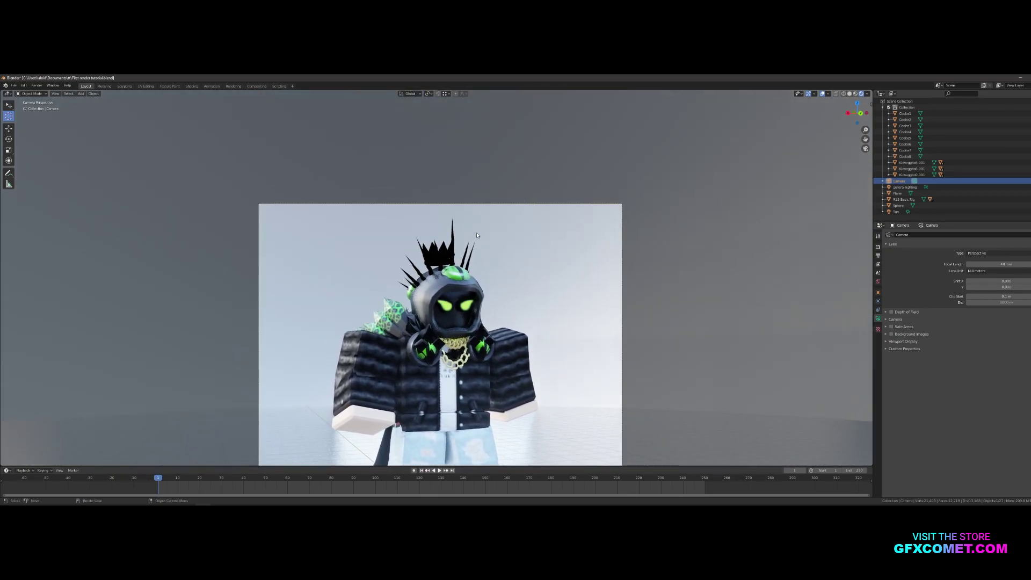
{"action": "key", "text": "Home"}
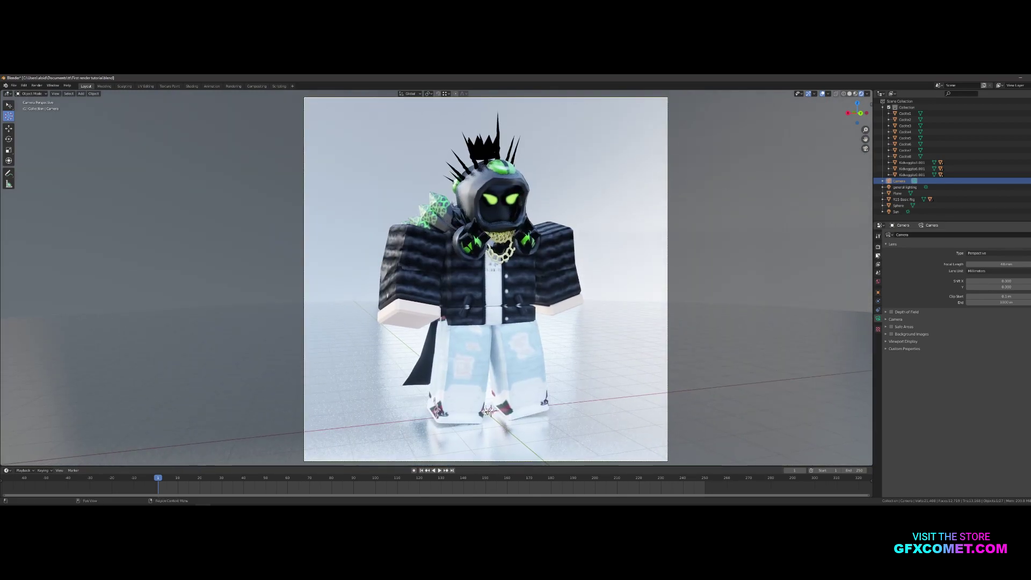
Set the render output resolution to 1920 by 1080 px.
{"action": "left_click", "coordinate": [878, 256]}
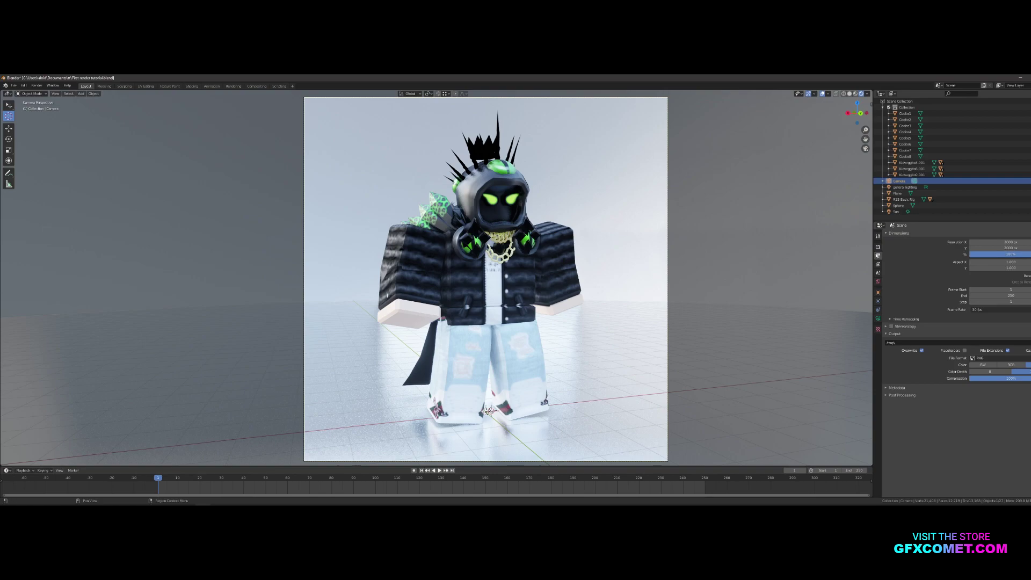
{"action": "left_click", "coordinate": [1010, 242]}
{"action": "type", "text": "1920"}
{"action": "key", "text": "Tab"}
{"action": "type", "text": "1080"}
{"action": "key", "text": "Return"}
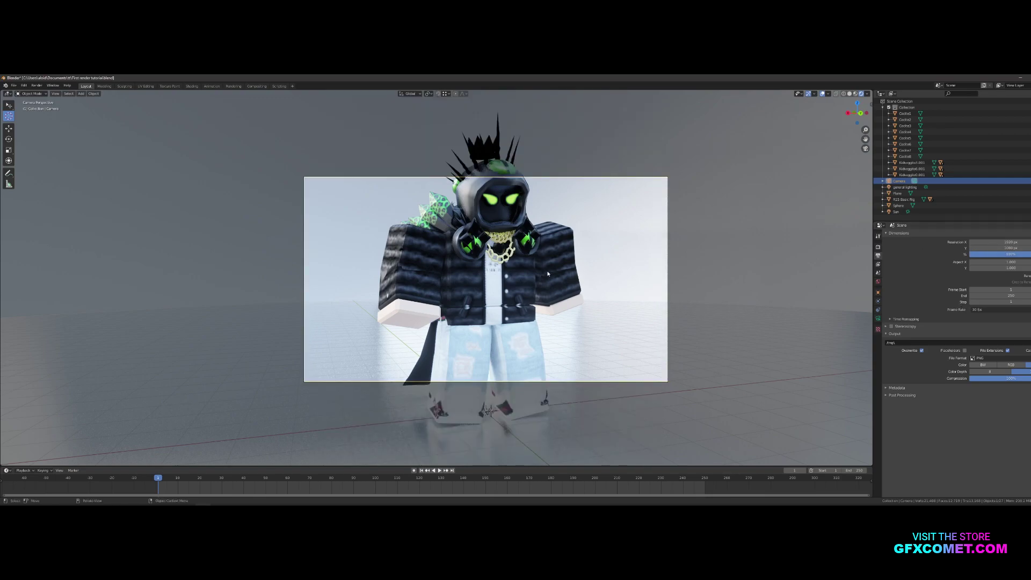
Pull the camera back with walk navigation so the full character fits the widescreen frame, and adjust the camera's focal length.
{"action": "scroll", "coordinate": [567, 277], "scroll_direction": "up", "scroll_amount": 3}
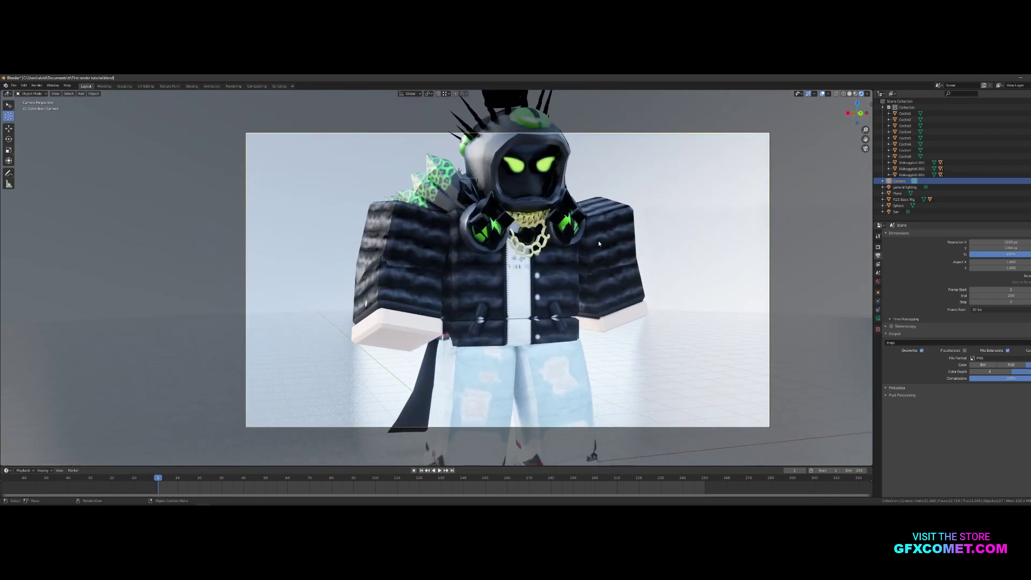
{"action": "key", "text": "shift+grave"}
{"action": "key", "text": "s"}
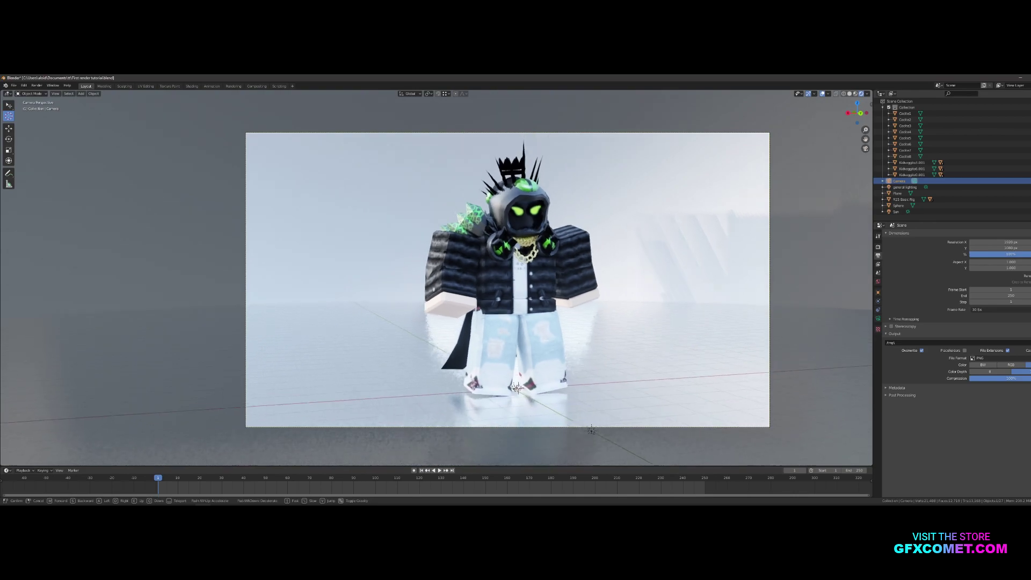
{"action": "left_click", "coordinate": [509, 282]}
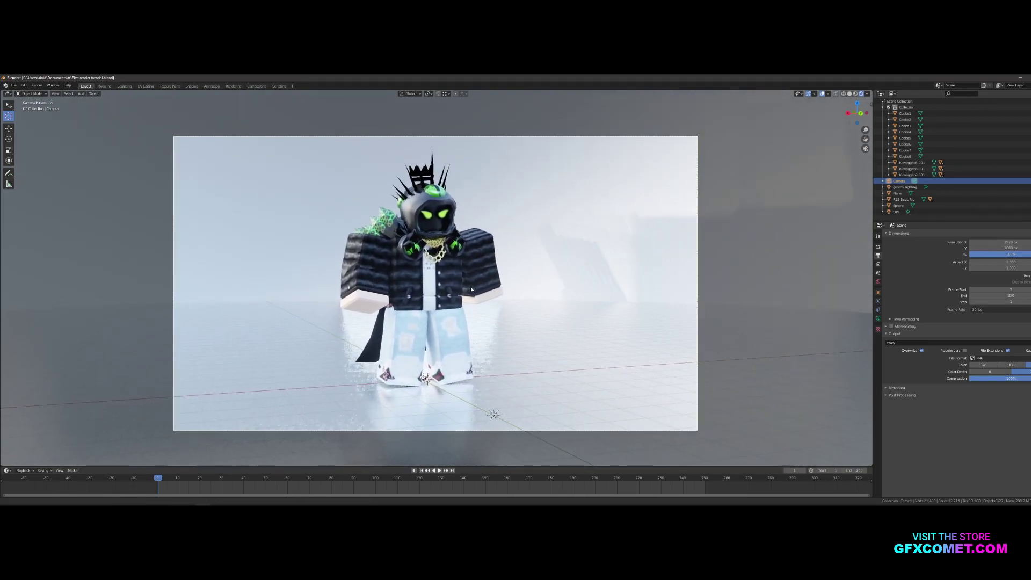
{"action": "key", "text": "shift+grave"}
{"action": "key", "text": "w"}
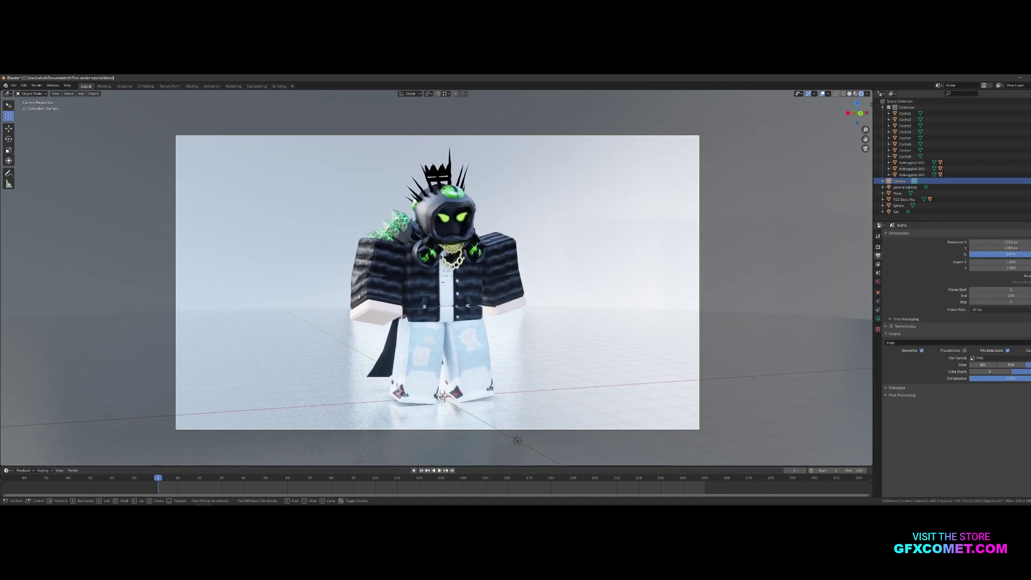
{"action": "left_click", "coordinate": [462, 278]}
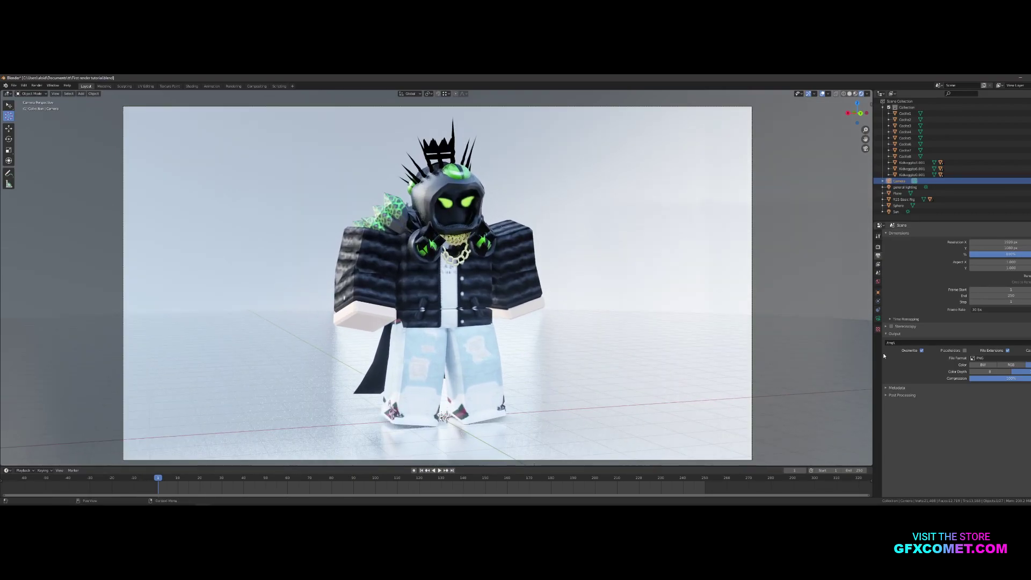
{"action": "left_click", "coordinate": [878, 318]}
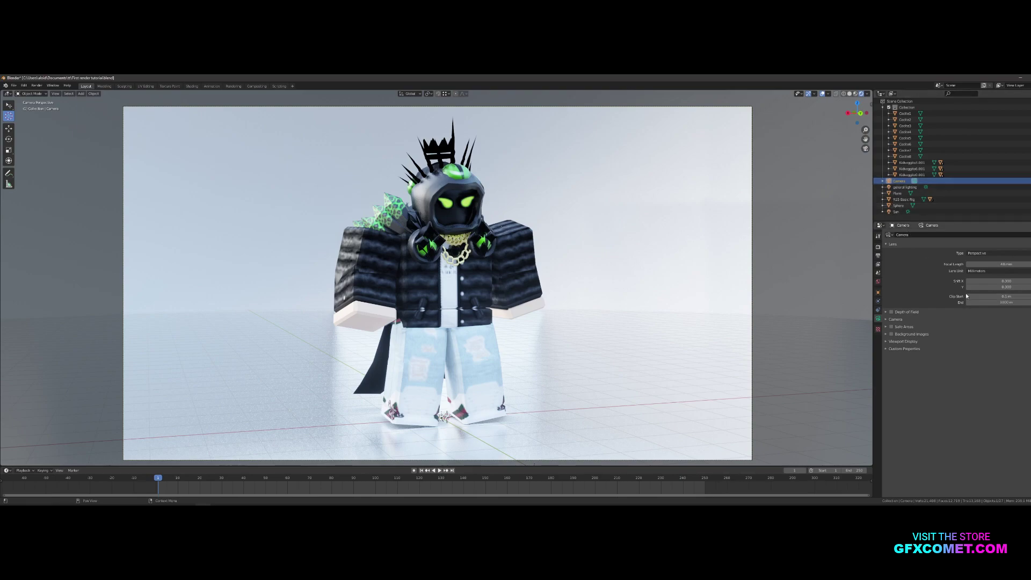
{"action": "left_click_drag", "start_coordinate": [999, 263], "coordinate": [985, 264]}
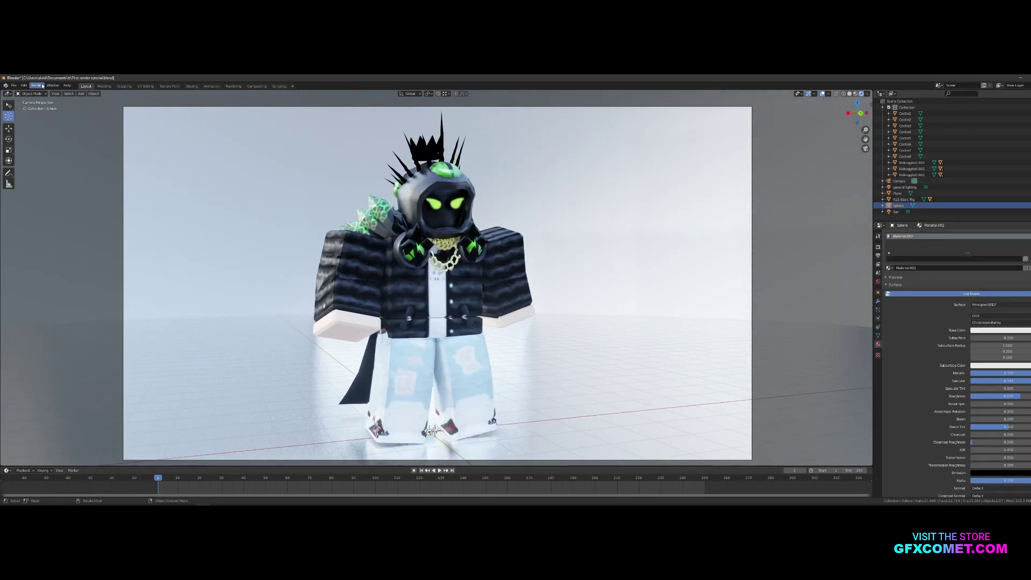
Render the camera view as a still image and reposition the render window so the whole result fits inside it.
{"action": "left_click", "coordinate": [37, 86]}
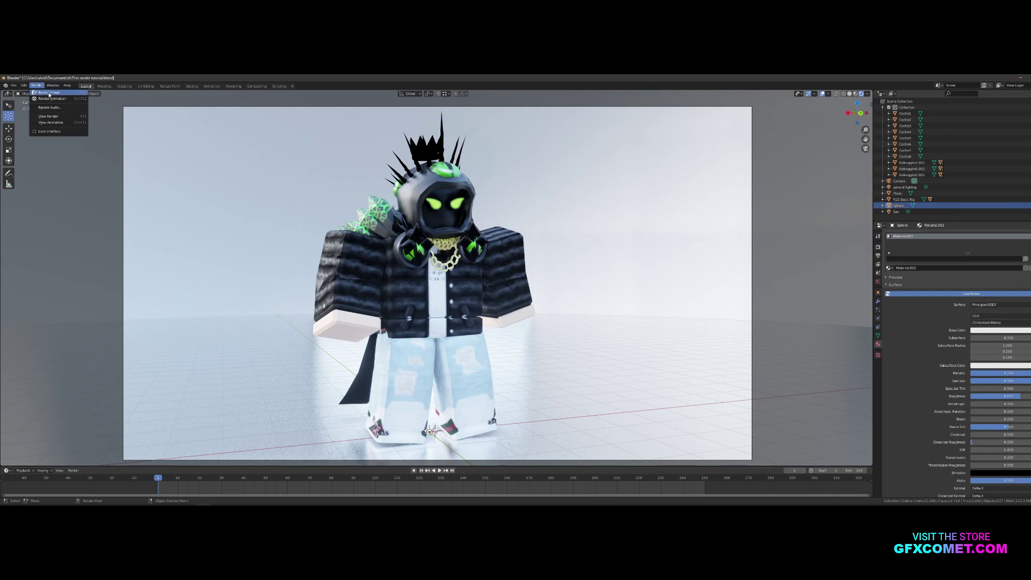
{"action": "left_click", "coordinate": [49, 93]}
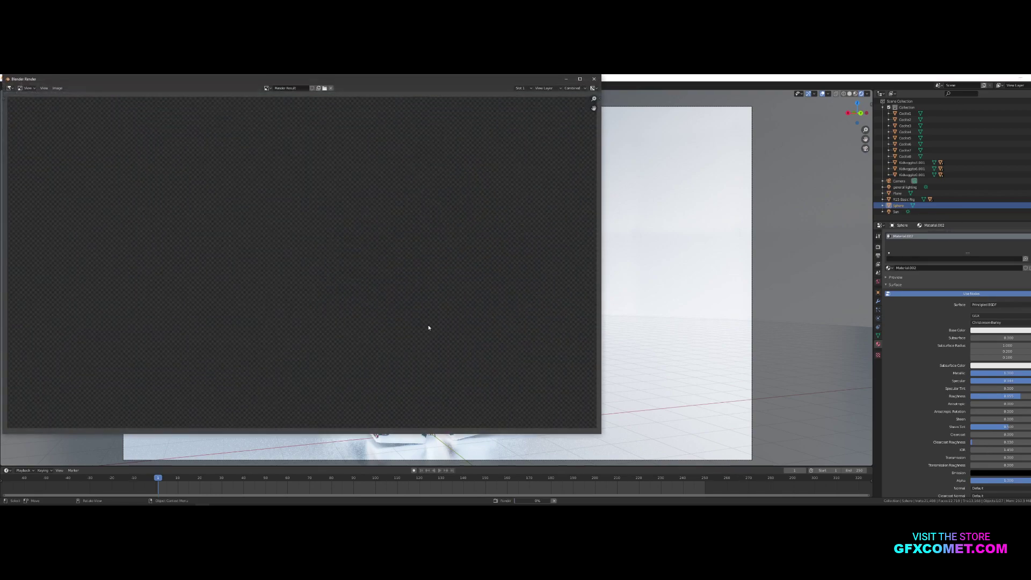
{"action": "left_click_drag", "start_coordinate": [315, 76], "coordinate": [577, 104]}
{"action": "scroll", "coordinate": [604, 256], "scroll_direction": "down", "scroll_amount": 1}
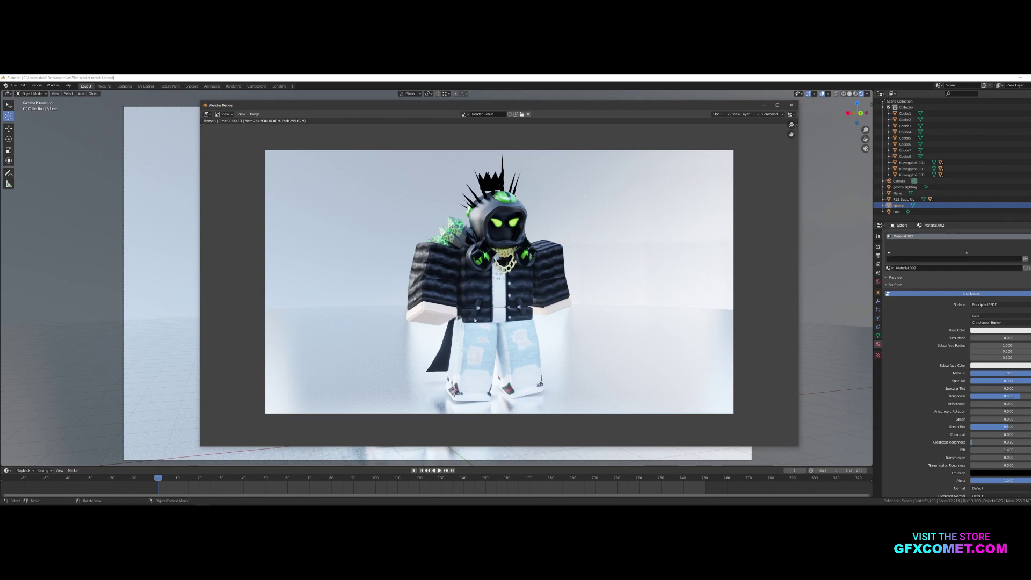
Inspect the rendered character up close, then save the image as "Our first render.png" and view it in Photos.
{"action": "scroll", "coordinate": [467, 322], "scroll_direction": "up", "scroll_amount": 1}
{"action": "scroll", "coordinate": [478, 318], "scroll_direction": "down", "scroll_amount": 1}
{"action": "scroll", "coordinate": [502, 310], "scroll_direction": "up", "scroll_amount": 3}
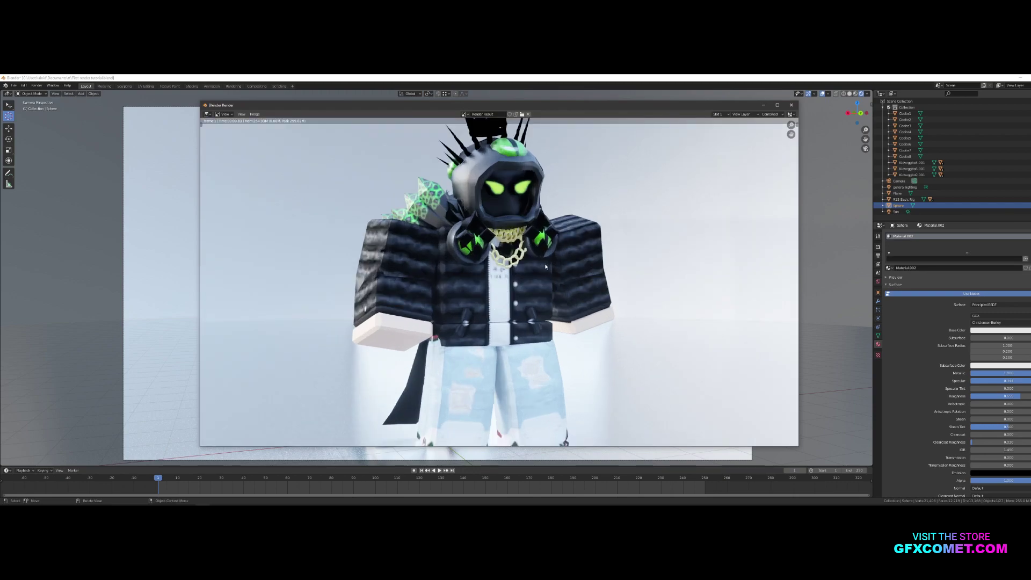
{"action": "scroll", "coordinate": [560, 247], "scroll_direction": "down", "scroll_amount": 1}
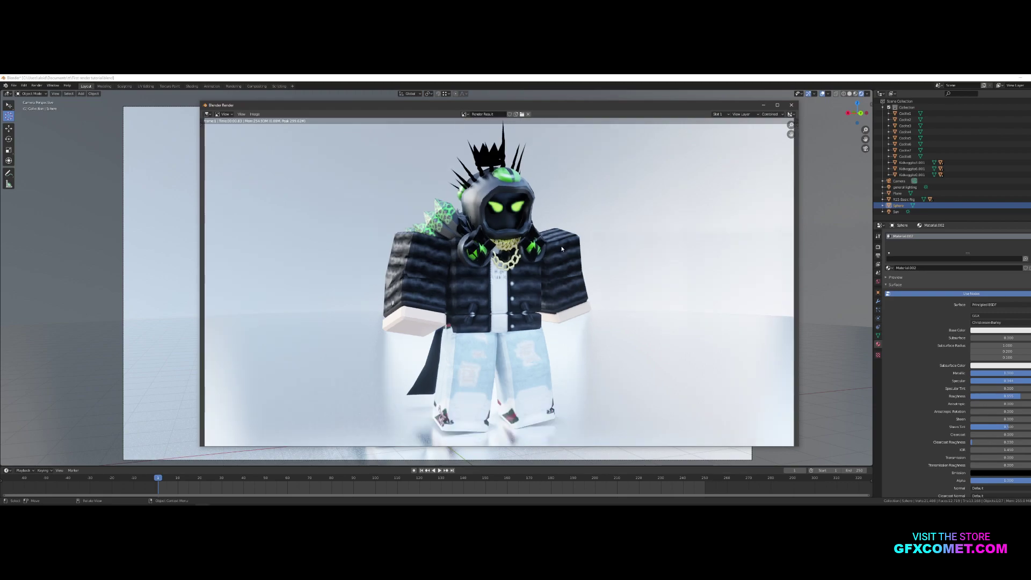
{"action": "scroll", "coordinate": [563, 249], "scroll_direction": "down", "scroll_amount": 1}
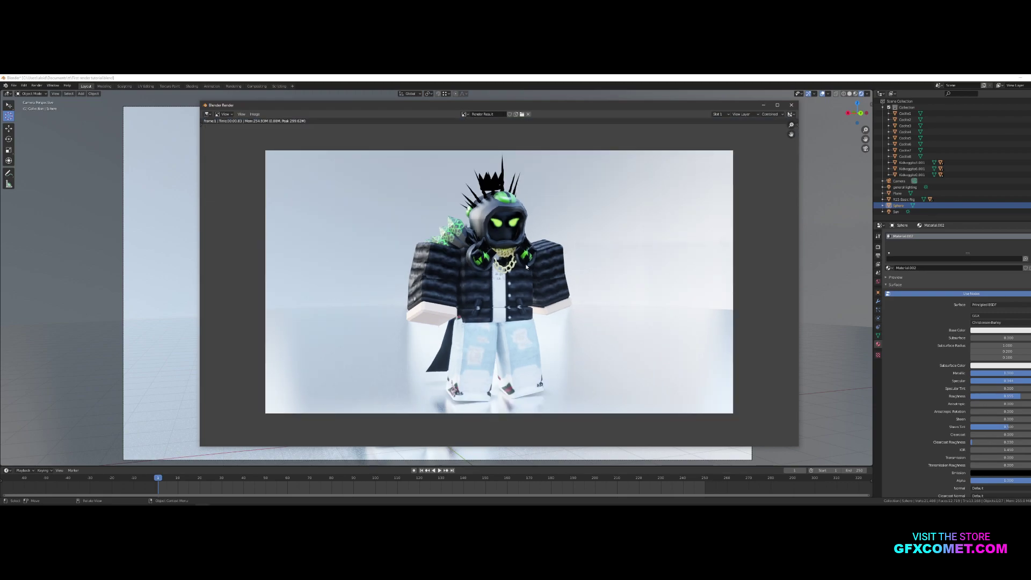
{"action": "left_click", "coordinate": [253, 114]}
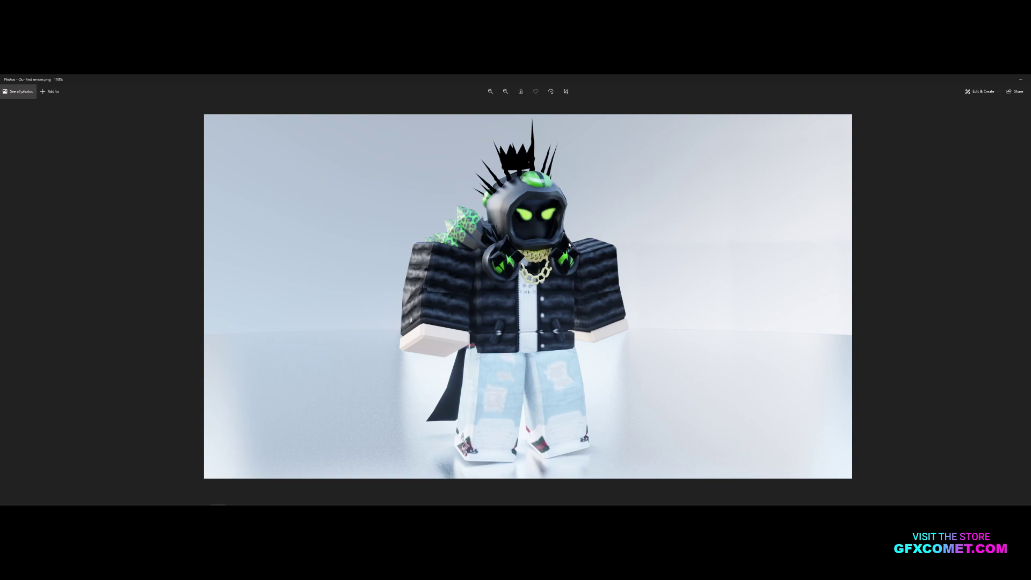
{"action": "scroll", "coordinate": [390, 370], "scroll_direction": "down", "scroll_amount": 1}
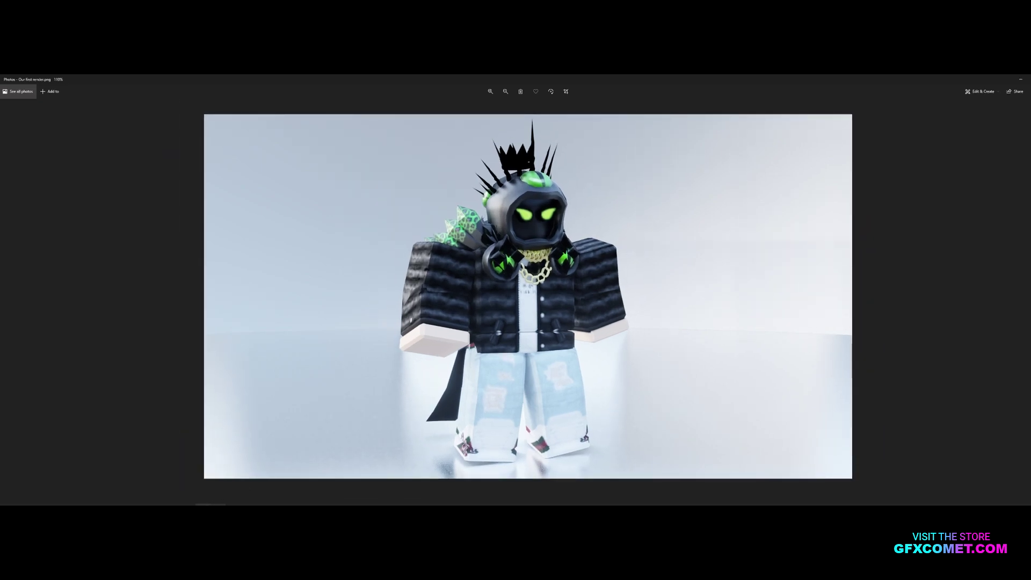